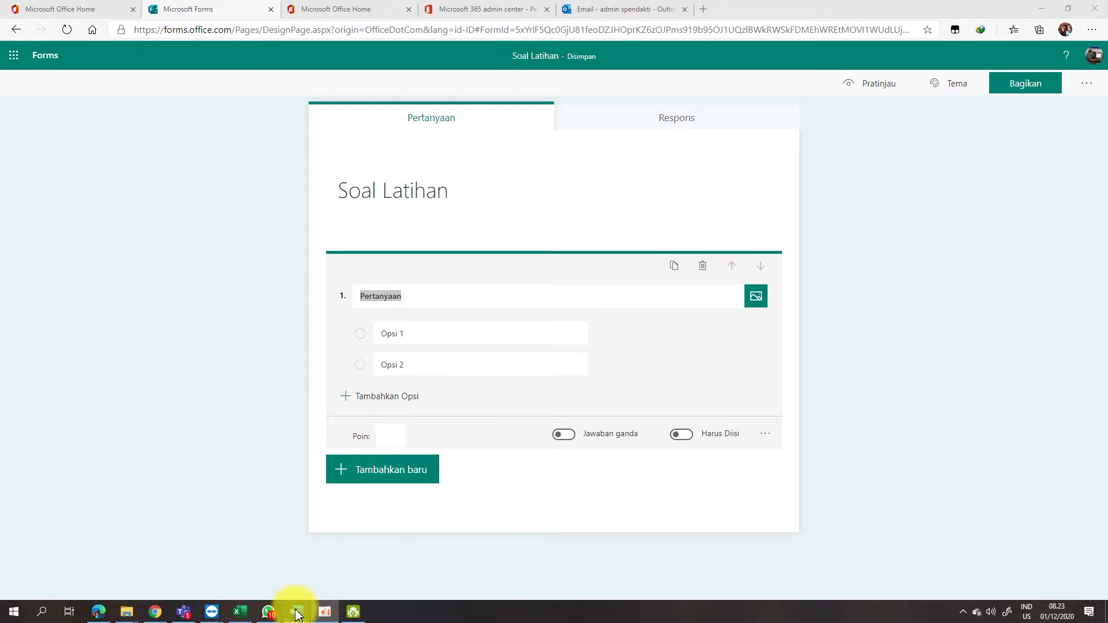
Step: Switch to the Word document master SOAL UNKP IPA and copy question 2's text from "Perhatikan gambar !" through "pada suhu...."
{"action": "mouse_move", "coordinate": [296, 616]}
{"action": "left_click", "coordinate": [314, 580]}
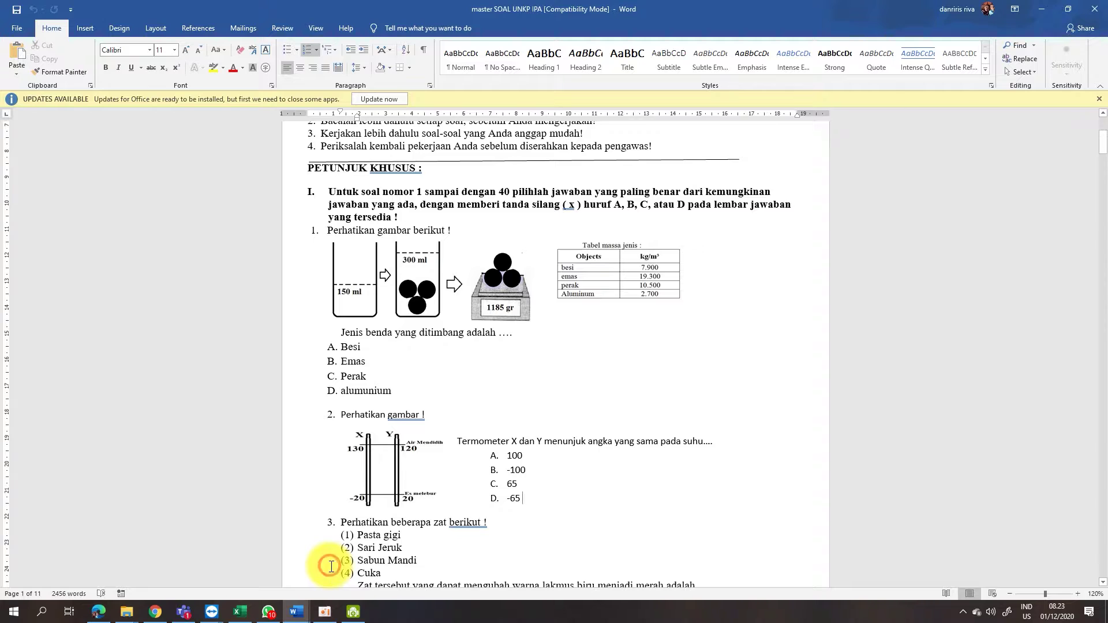
{"action": "scroll", "coordinate": [510, 332], "scroll_direction": "down", "scroll_amount": 4}
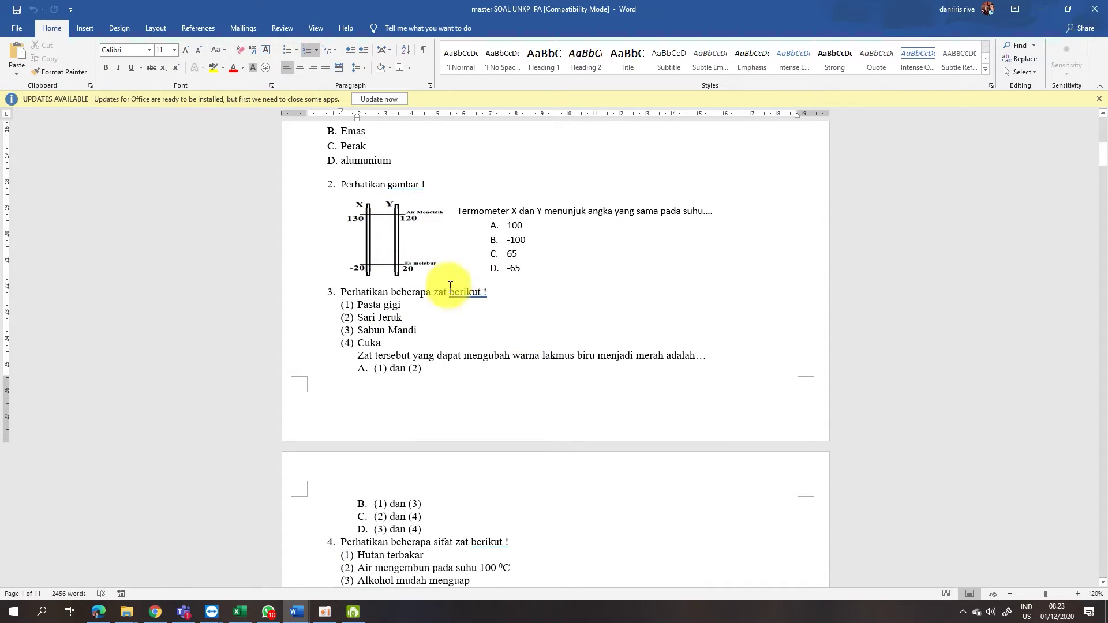
{"action": "left_click", "coordinate": [377, 238]}
{"action": "left_click", "coordinate": [345, 181]}
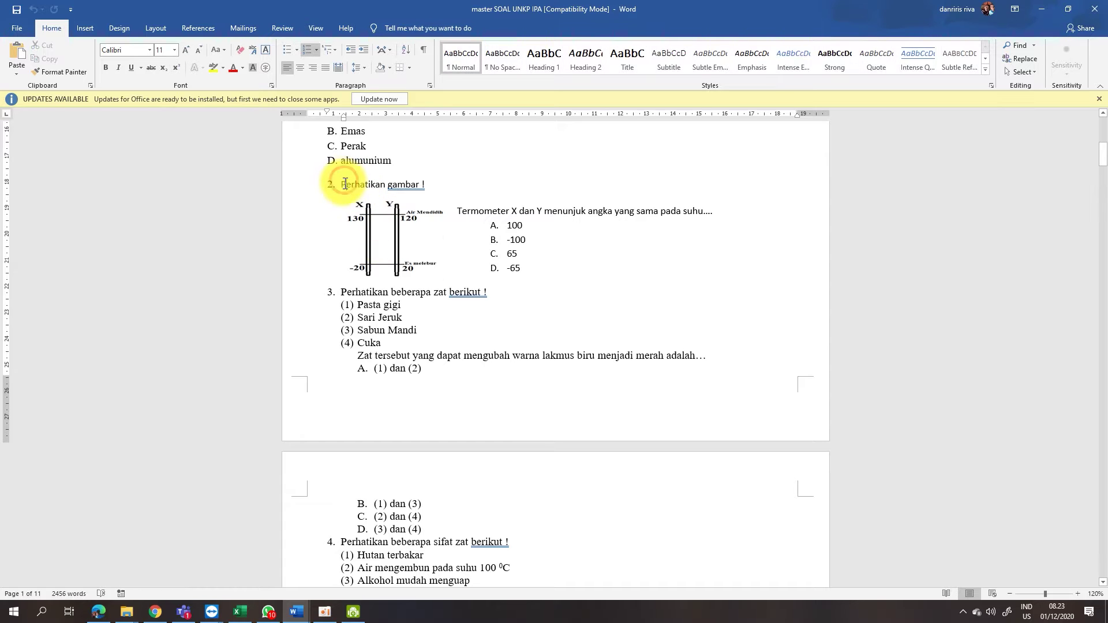
{"action": "left_click_drag", "start_coordinate": [343, 183], "coordinate": [716, 215]}
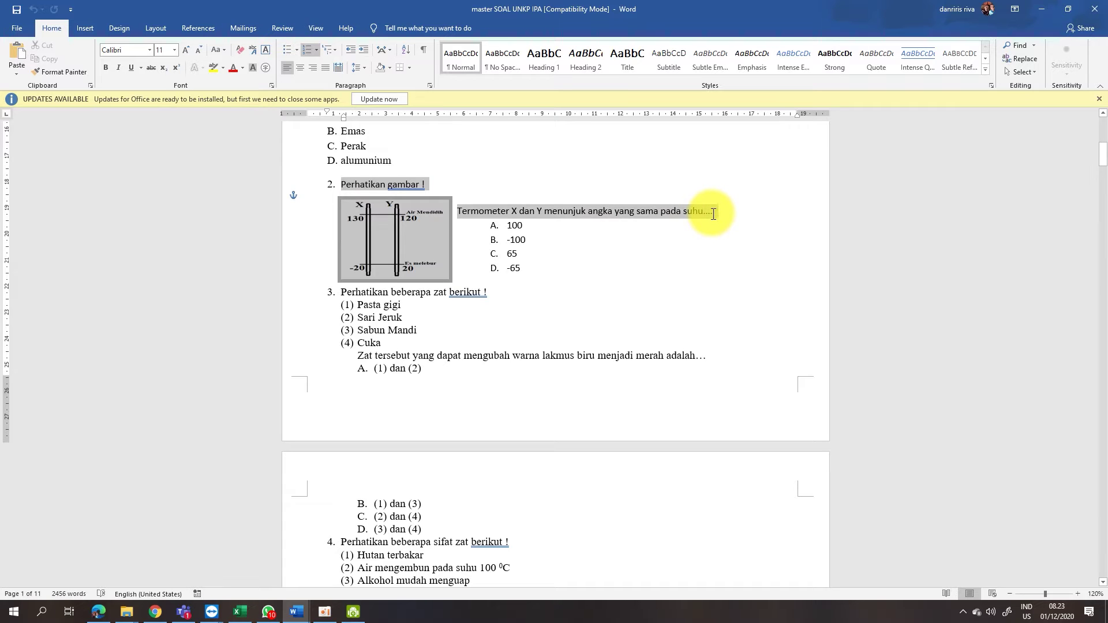
{"action": "left_click_drag", "start_coordinate": [713, 214], "coordinate": [713, 214]}
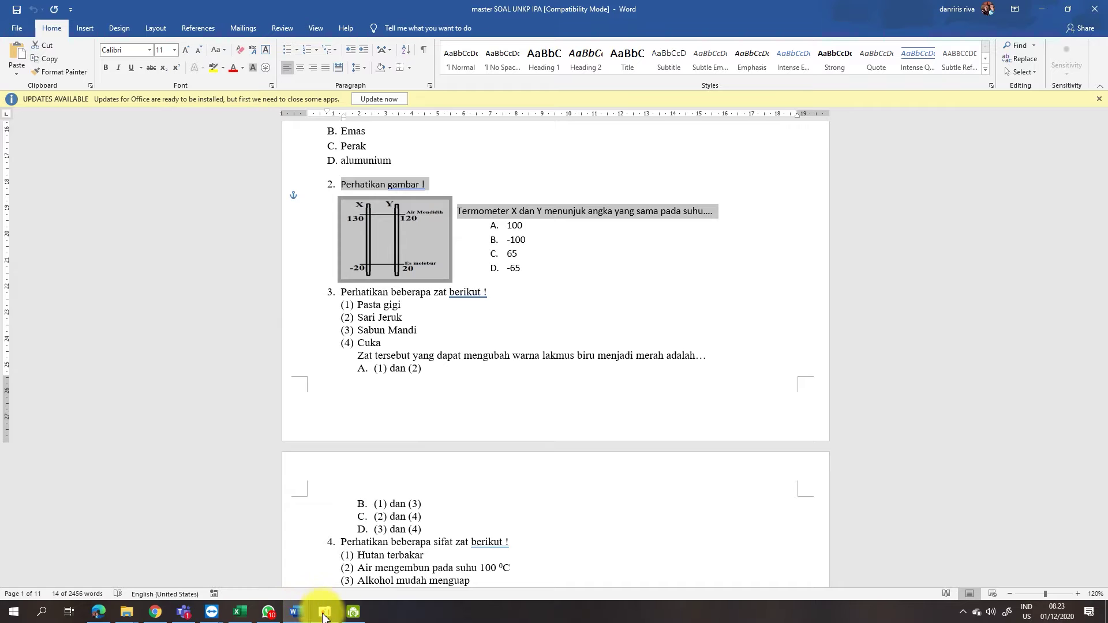
Step: In Microsoft Forms, replace question 1's placeholder with the copied text and remove the blank line between its two lines
{"action": "left_click", "coordinate": [98, 611]}
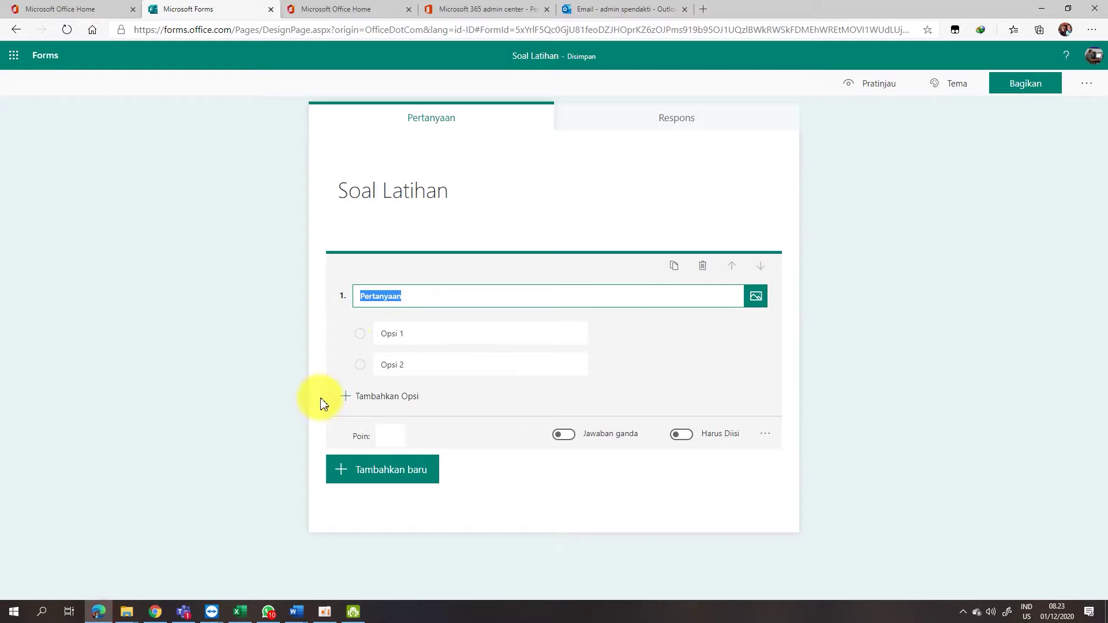
{"action": "right_click", "coordinate": [402, 301]}
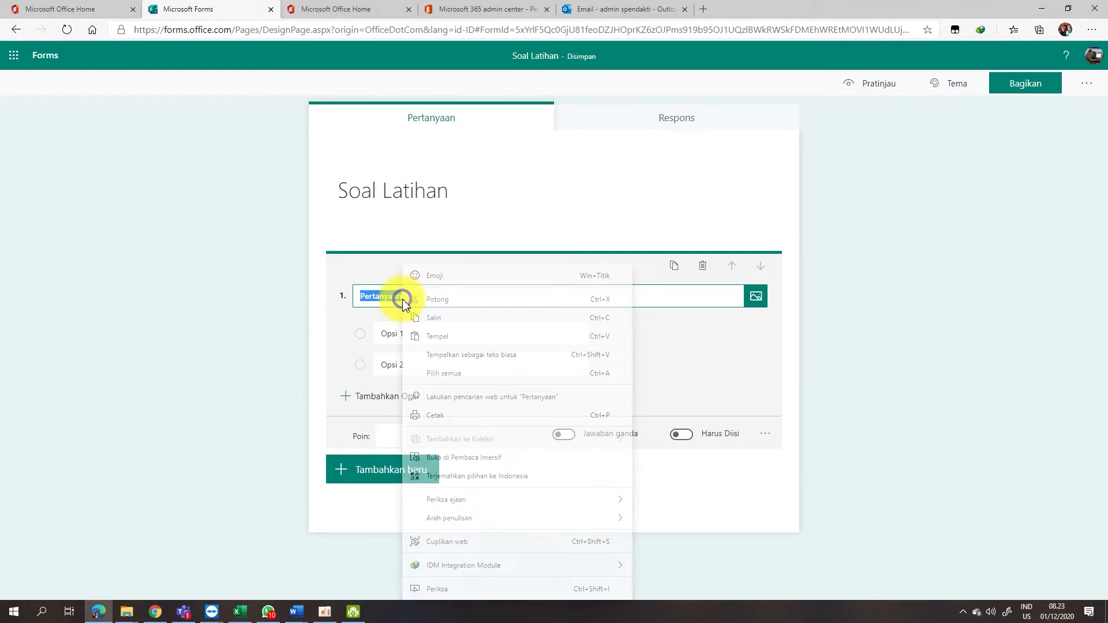
{"action": "left_click", "coordinate": [451, 340]}
{"action": "left_click_drag", "start_coordinate": [378, 296], "coordinate": [337, 304]}
{"action": "key", "text": "BackSpace"}
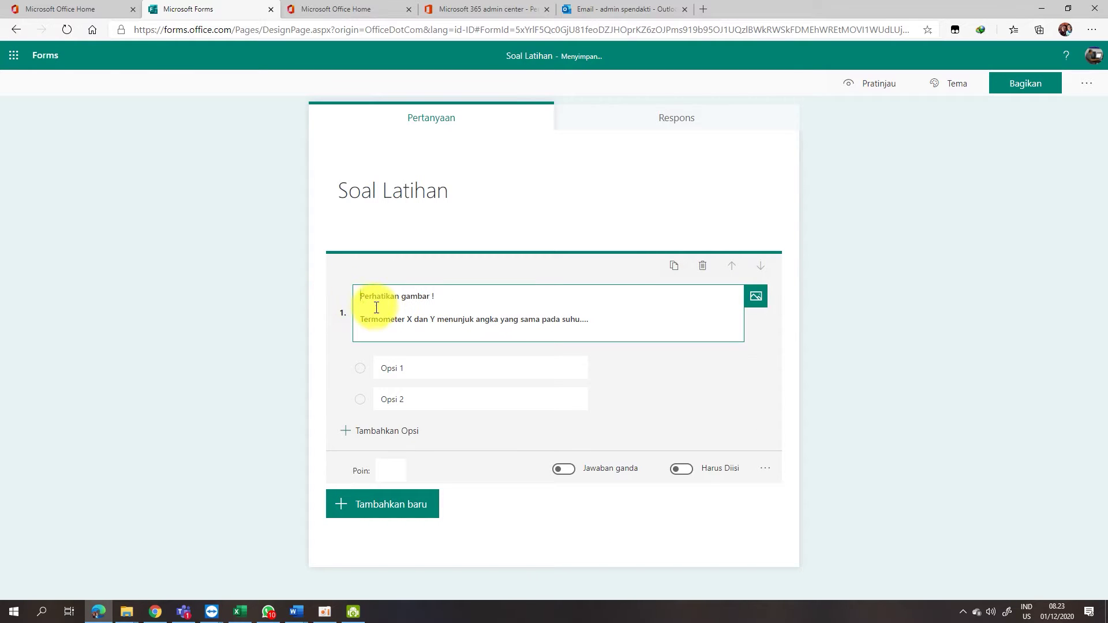
{"action": "key", "text": "BackSpace"}
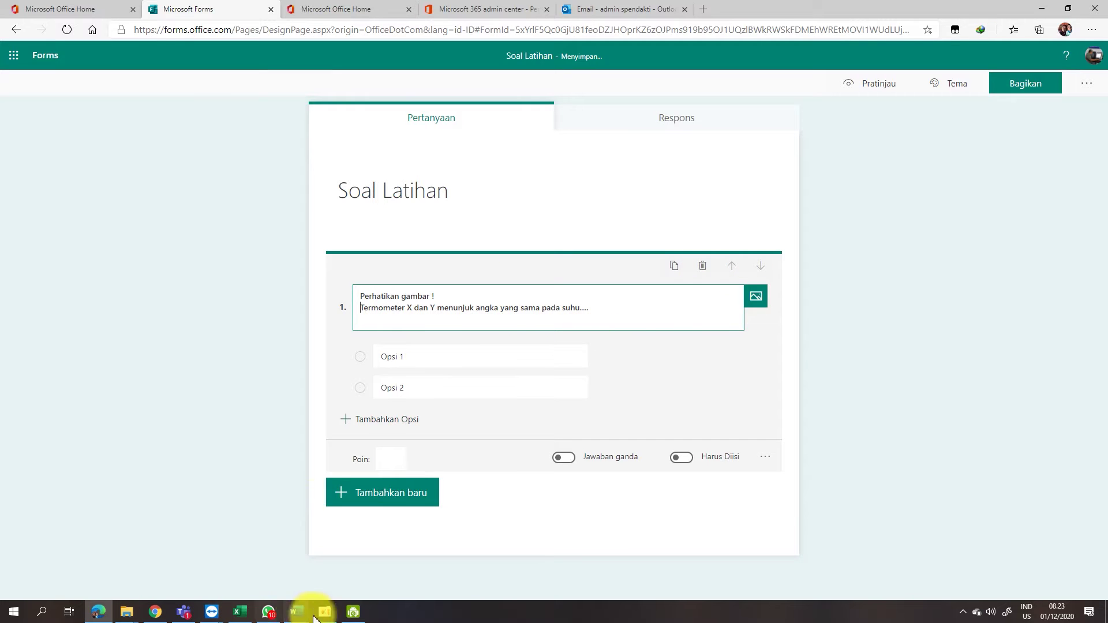
Step: Return to the Word document and copy the thermometer picture of question 2
{"action": "left_click", "coordinate": [294, 613]}
{"action": "left_click", "coordinate": [334, 582]}
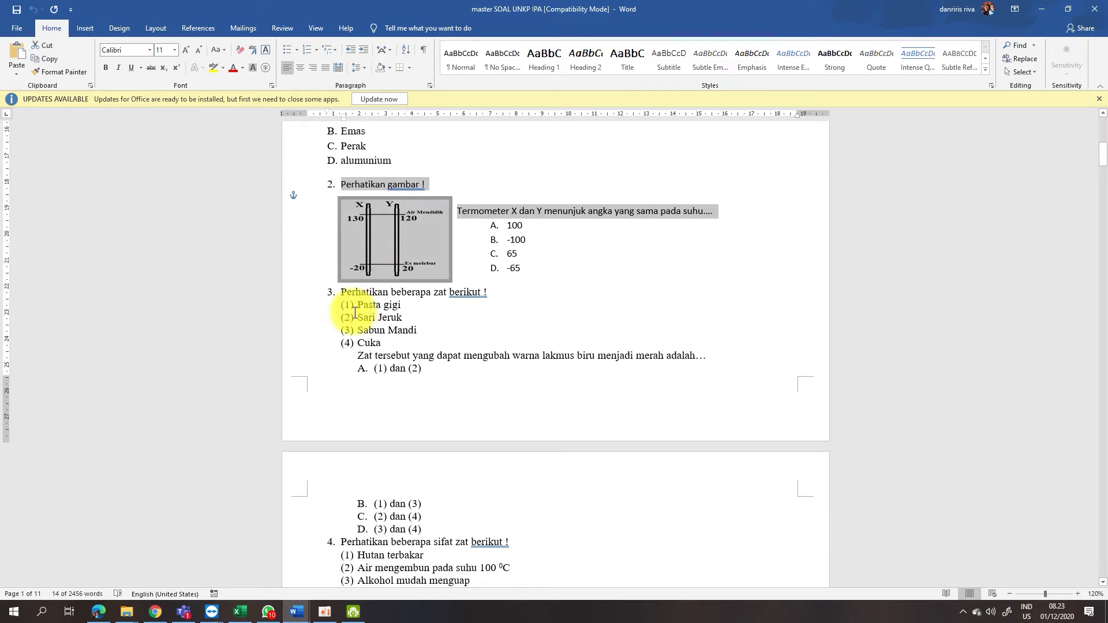
{"action": "left_click", "coordinate": [666, 310]}
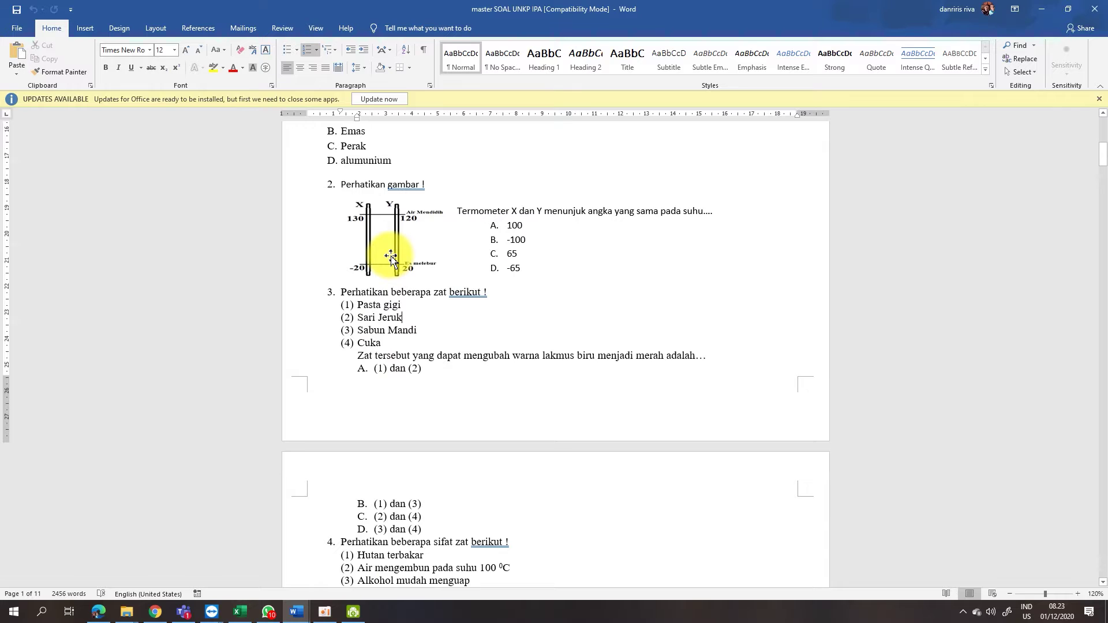
{"action": "left_click", "coordinate": [391, 257]}
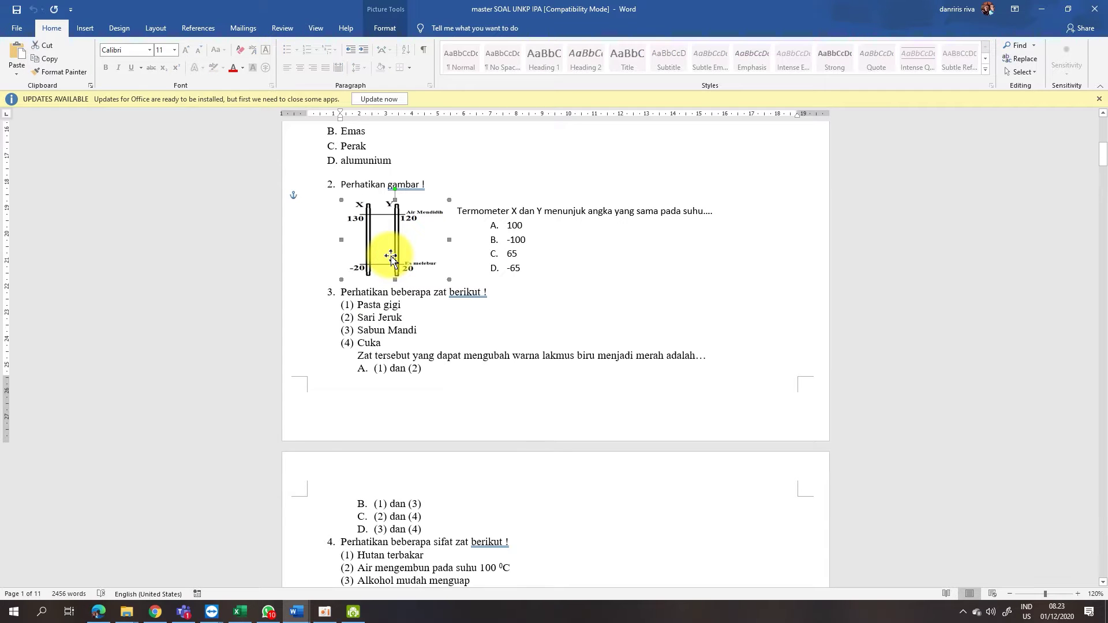
{"action": "right_click", "coordinate": [390, 256]}
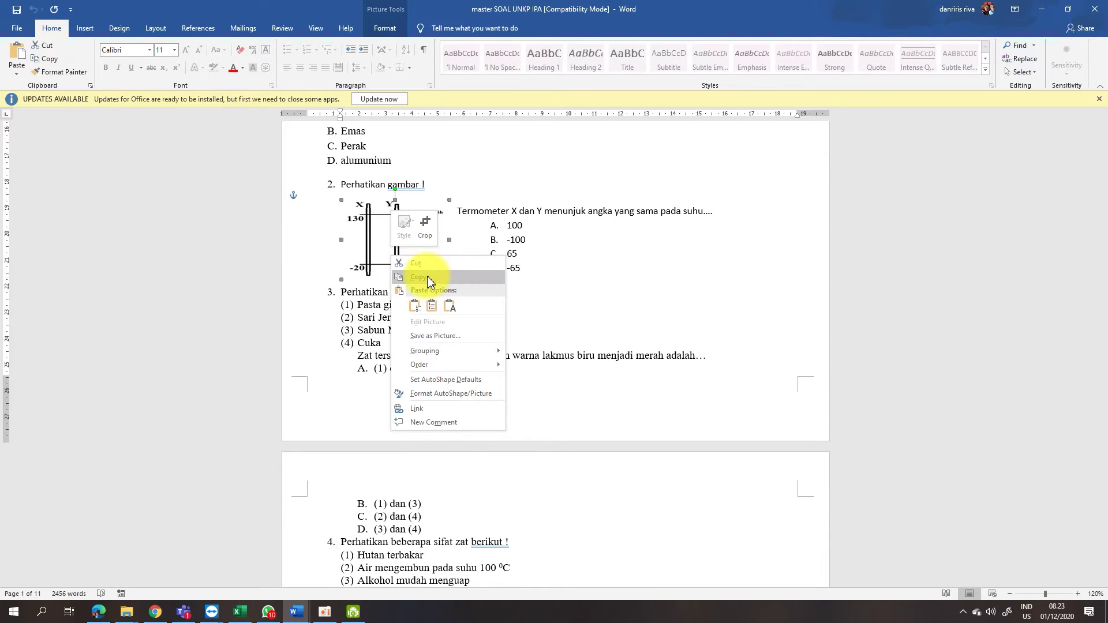
{"action": "left_click", "coordinate": [427, 278]}
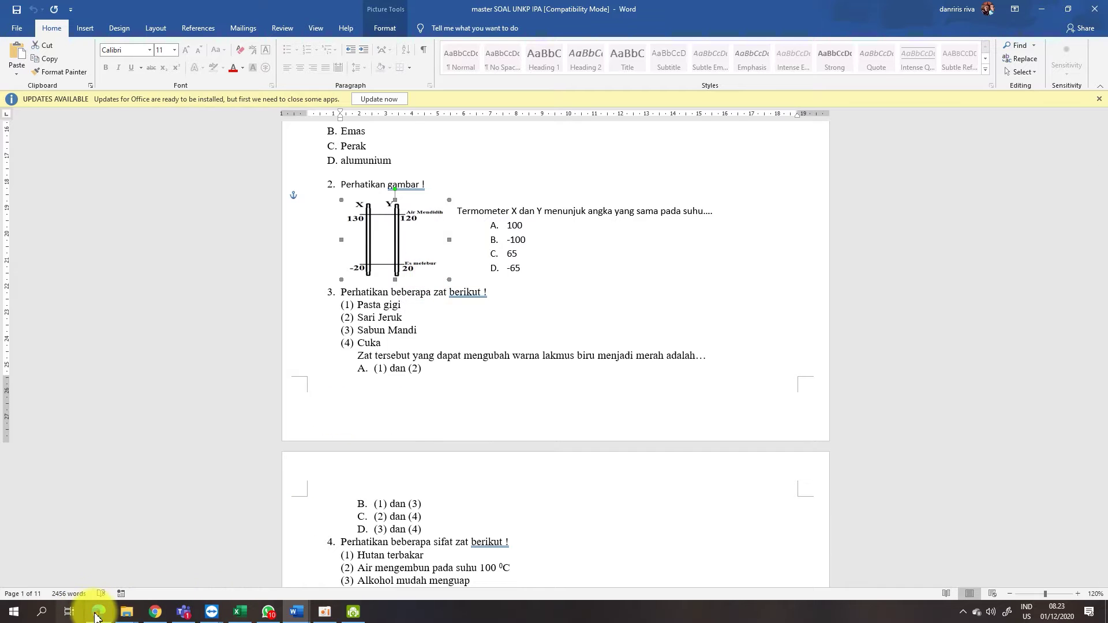
Step: Switch to Microsoft Forms and try to paste the copied thermometer picture into question 1's text
{"action": "left_click", "coordinate": [98, 612]}
{"action": "left_click", "coordinate": [626, 314]}
{"action": "right_click", "coordinate": [627, 314]}
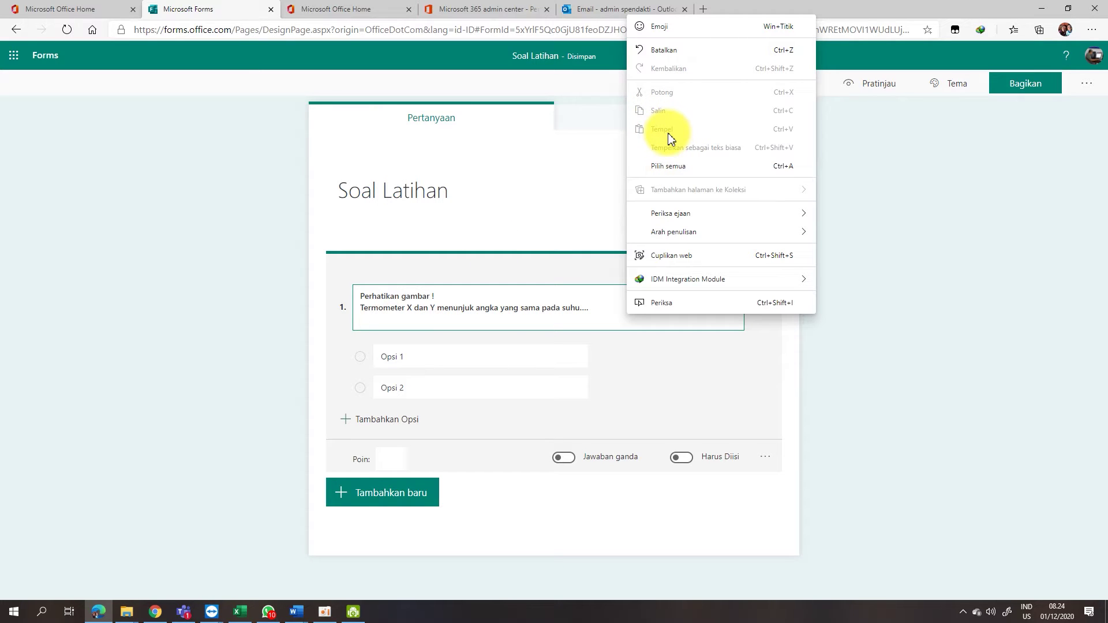
{"action": "left_click", "coordinate": [404, 315]}
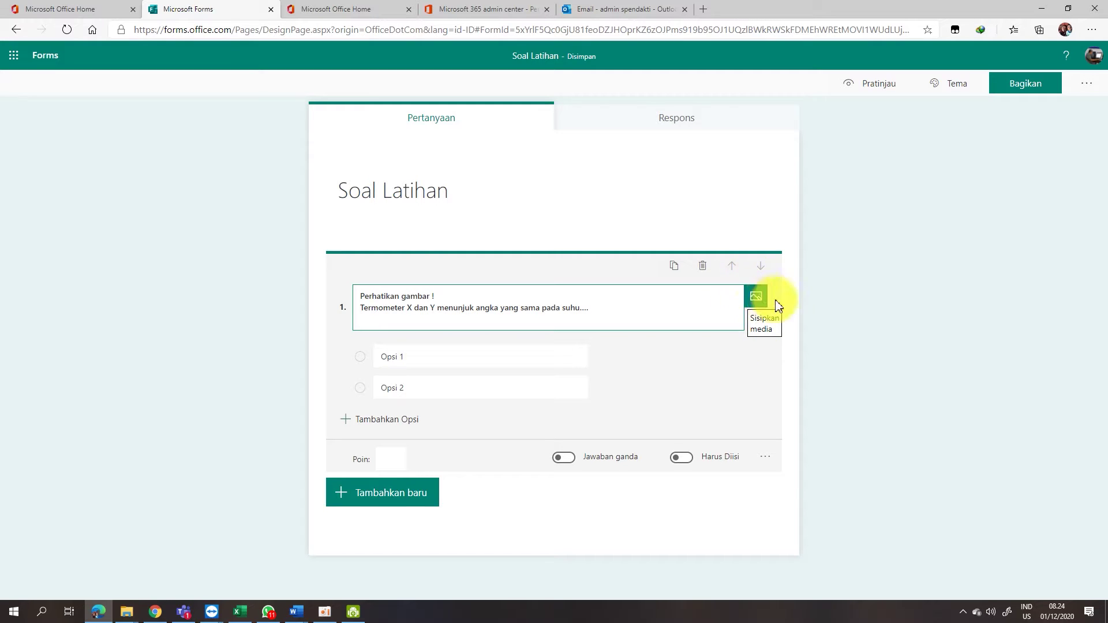
Step: Start inserting an image into question 1 by uploading a file, opening the file chooser on the soal IPAku folder
{"action": "left_click", "coordinate": [752, 300]}
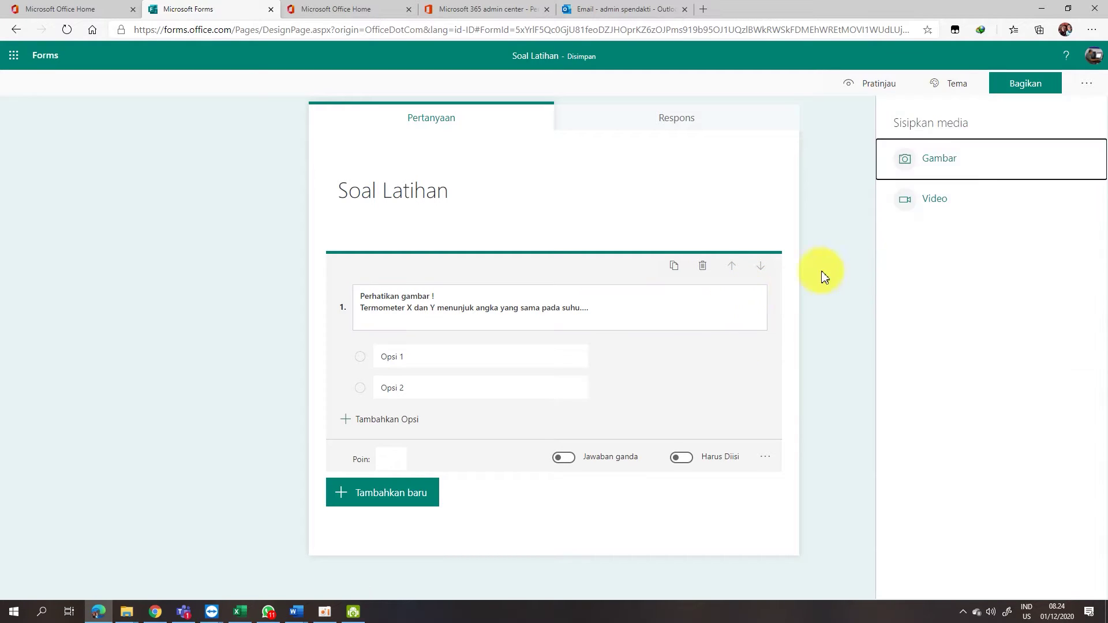
{"action": "left_click", "coordinate": [943, 161]}
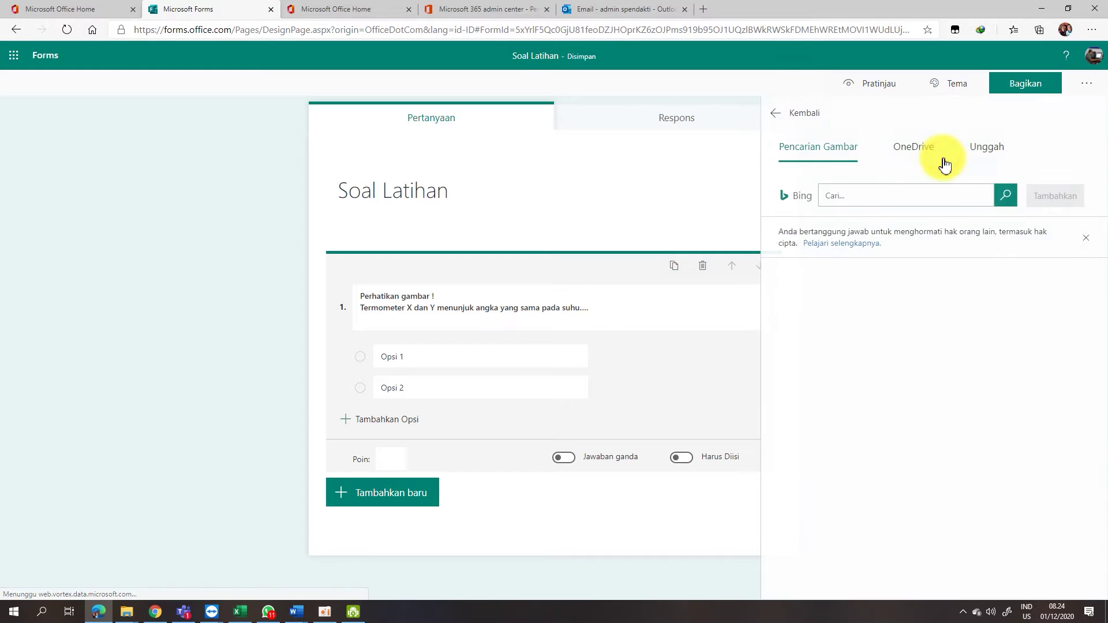
{"action": "left_click", "coordinate": [986, 148]}
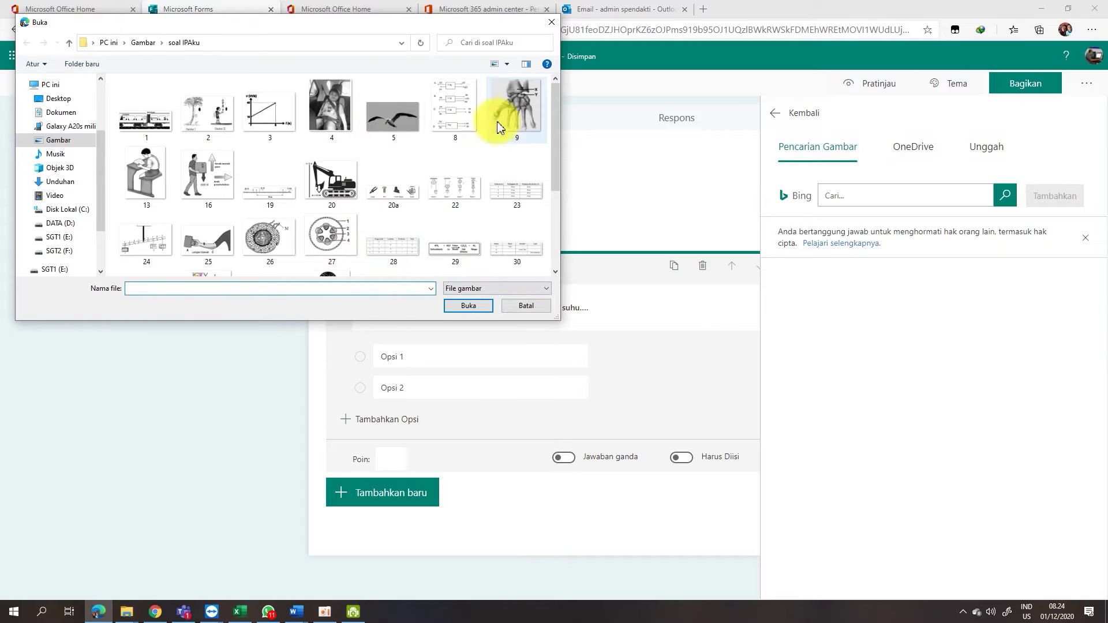
{"action": "mouse_move", "coordinate": [557, 112]}
{"action": "left_mouse_down"}
{"action": "mouse_move", "coordinate": [553, 188]}
{"action": "mouse_move", "coordinate": [549, 92]}
{"action": "left_mouse_up"}
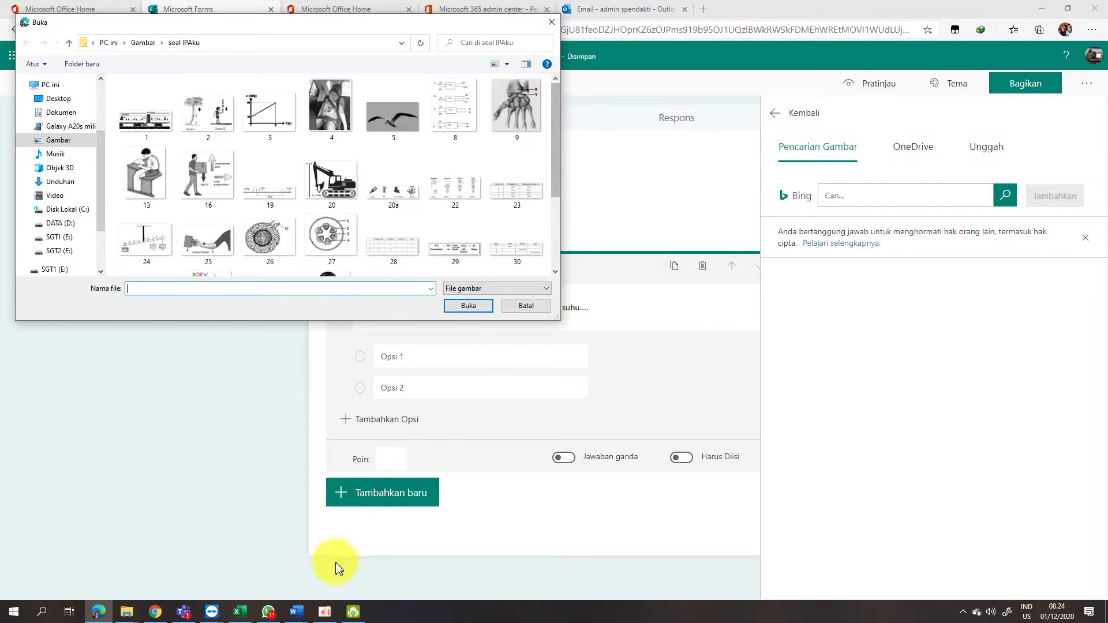
Step: Go back to the master SOAL UNKP IPA document in Word and copy question 2's thermometer picture again
{"action": "mouse_move", "coordinate": [297, 610]}
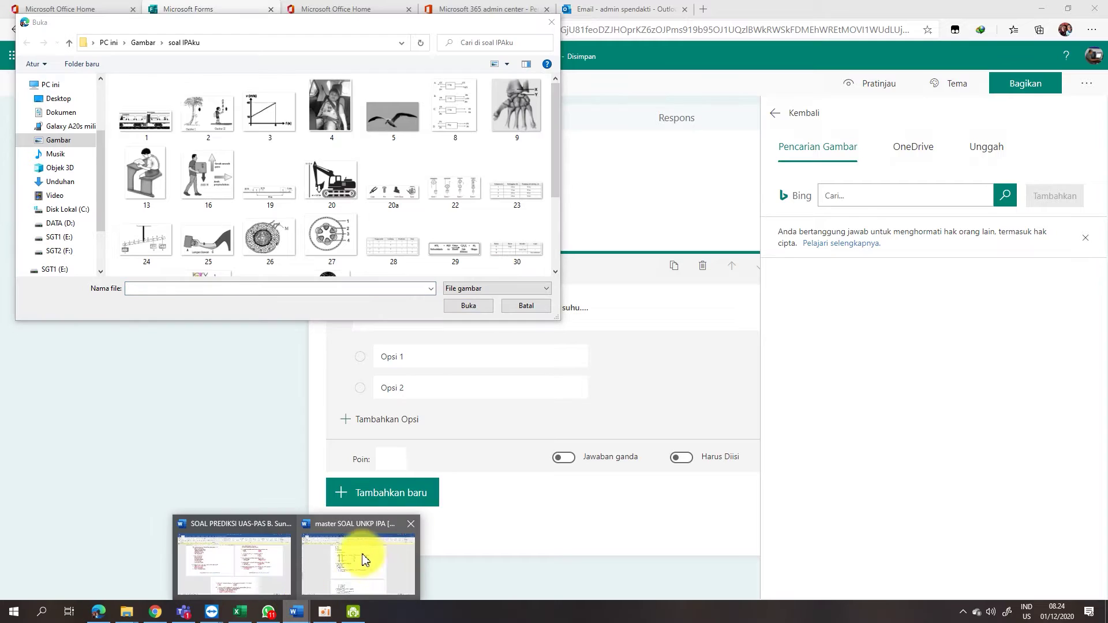
{"action": "mouse_move", "coordinate": [267, 572]}
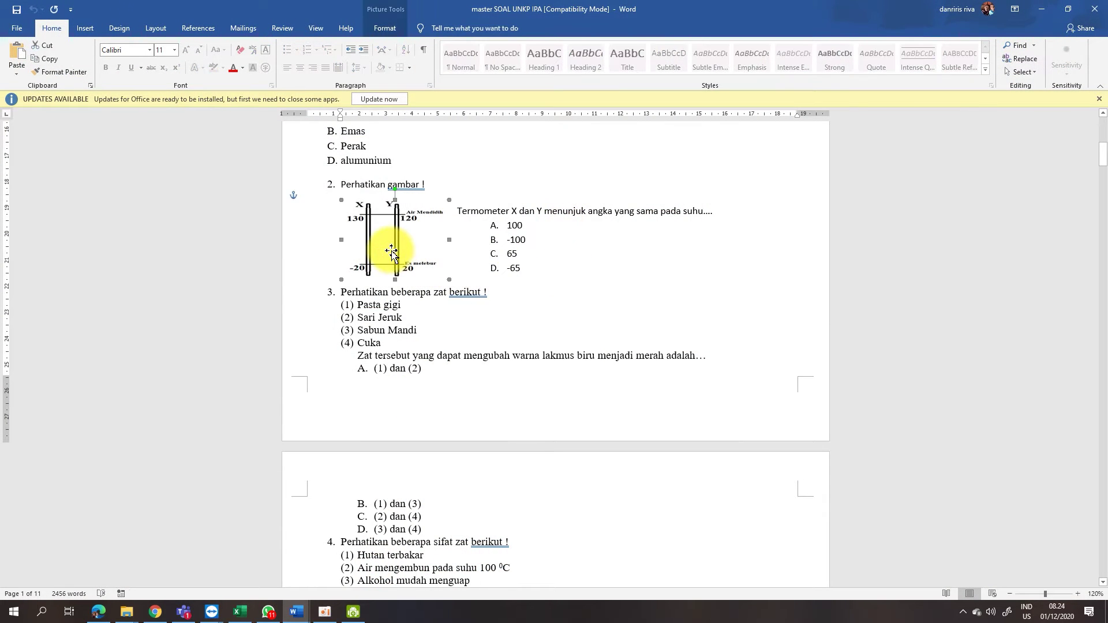
{"action": "right_click", "coordinate": [391, 249]}
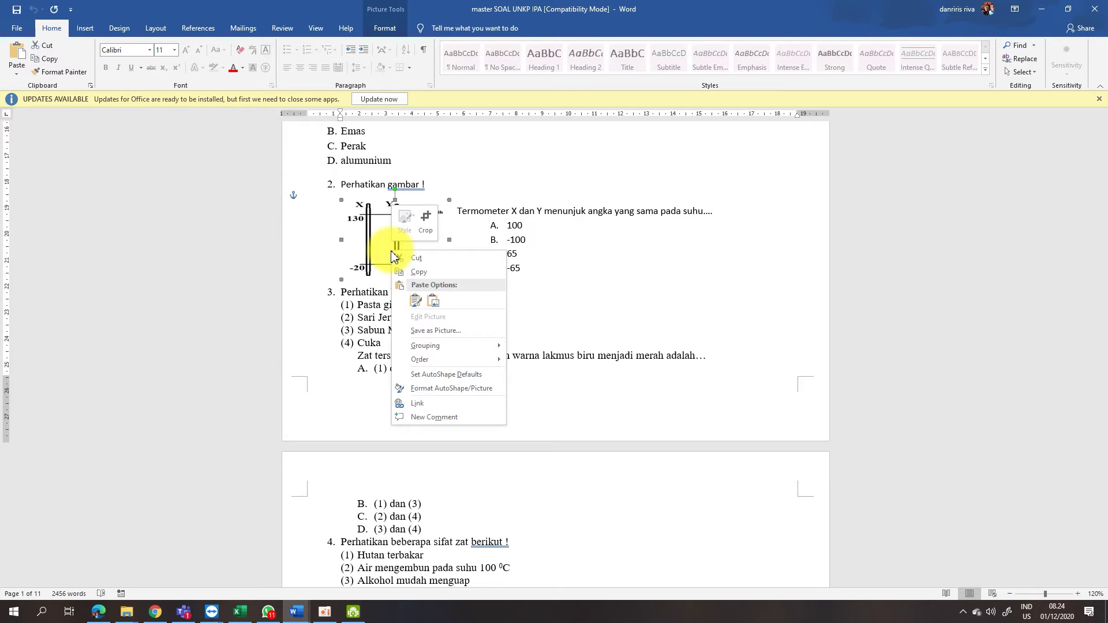
{"action": "left_click", "coordinate": [424, 271]}
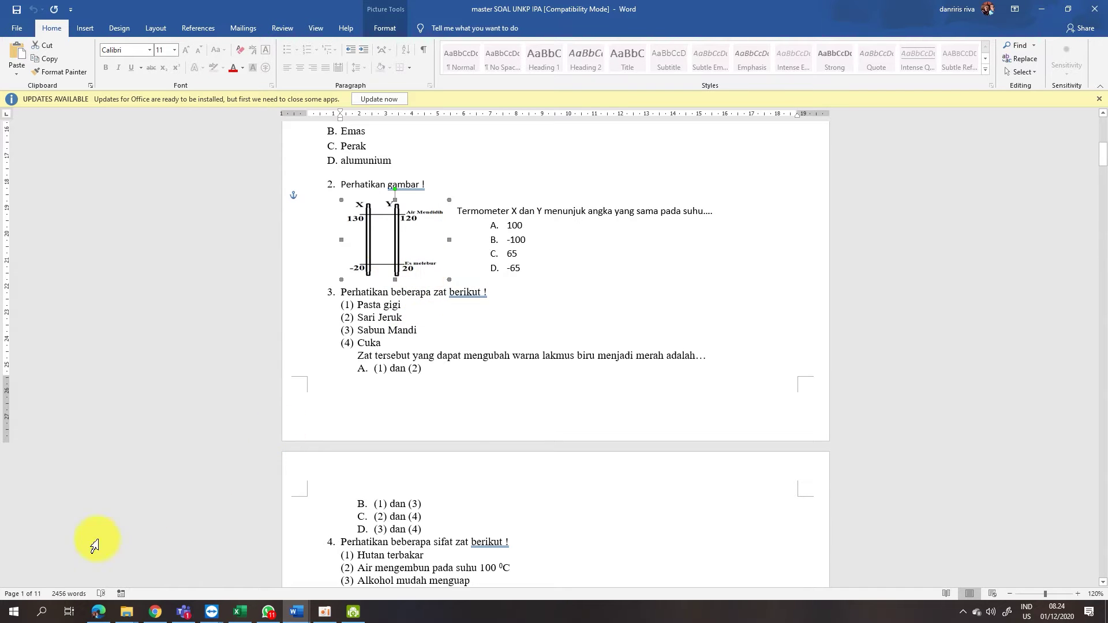
Step: Open Paint and paste the copied thermometer picture onto the blank canvas
{"action": "left_click", "coordinate": [41, 612]}
{"action": "type", "text": "paint"}
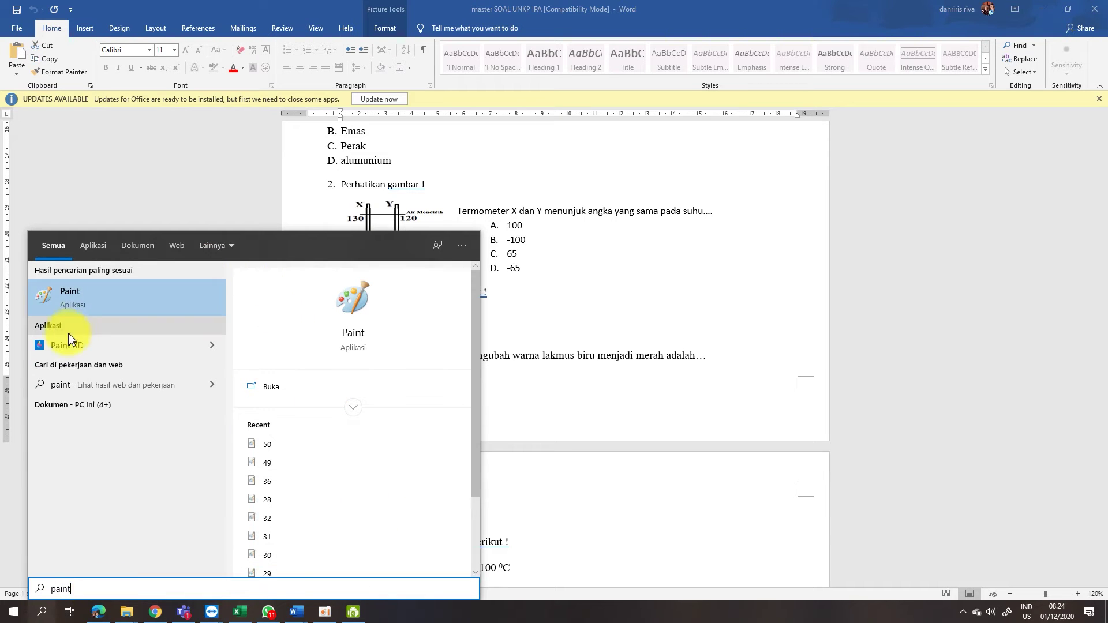
{"action": "left_click", "coordinate": [77, 302]}
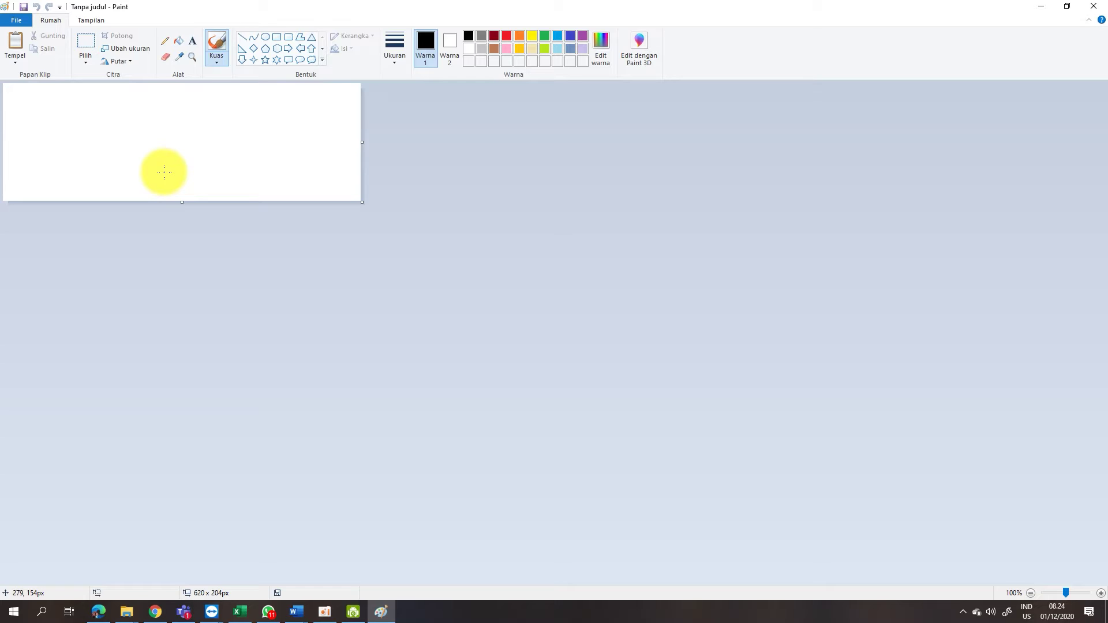
{"action": "left_click", "coordinate": [15, 42]}
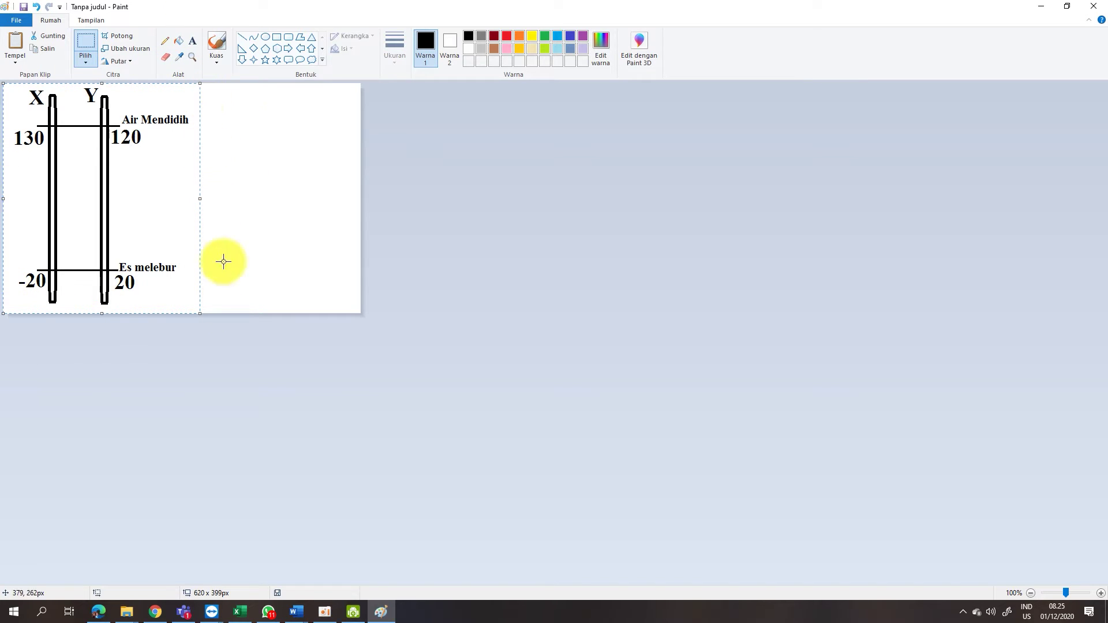
Step: Crop the canvas to the pasted picture, and crop it again to a slightly tighter area of about 325 x 387 px
{"action": "left_click", "coordinate": [120, 37]}
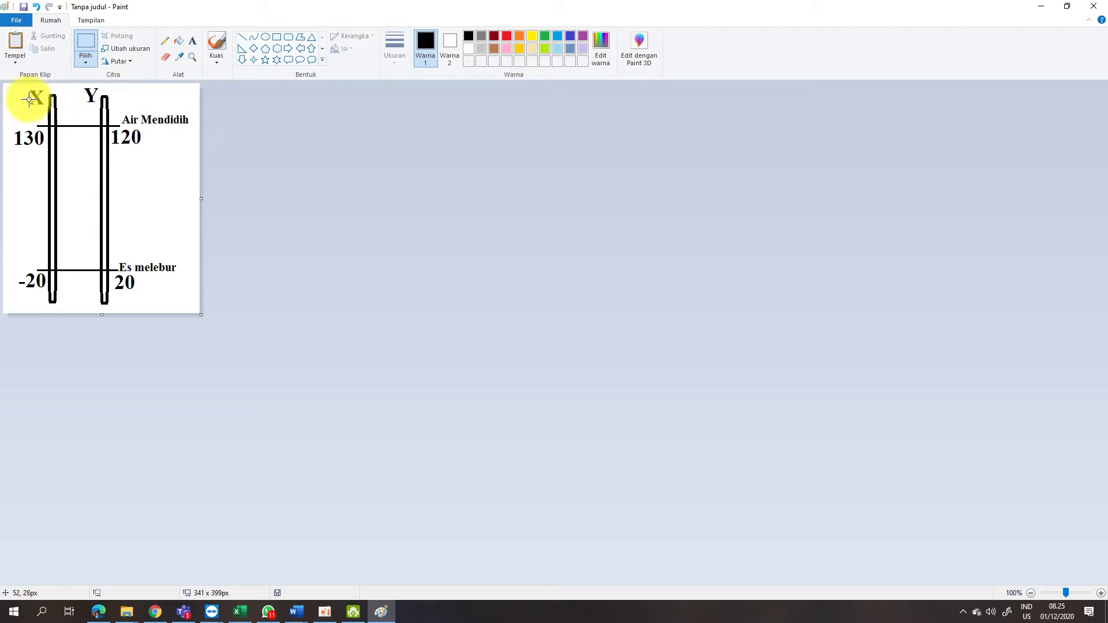
{"action": "left_click_drag", "start_coordinate": [7, 86], "coordinate": [194, 308]}
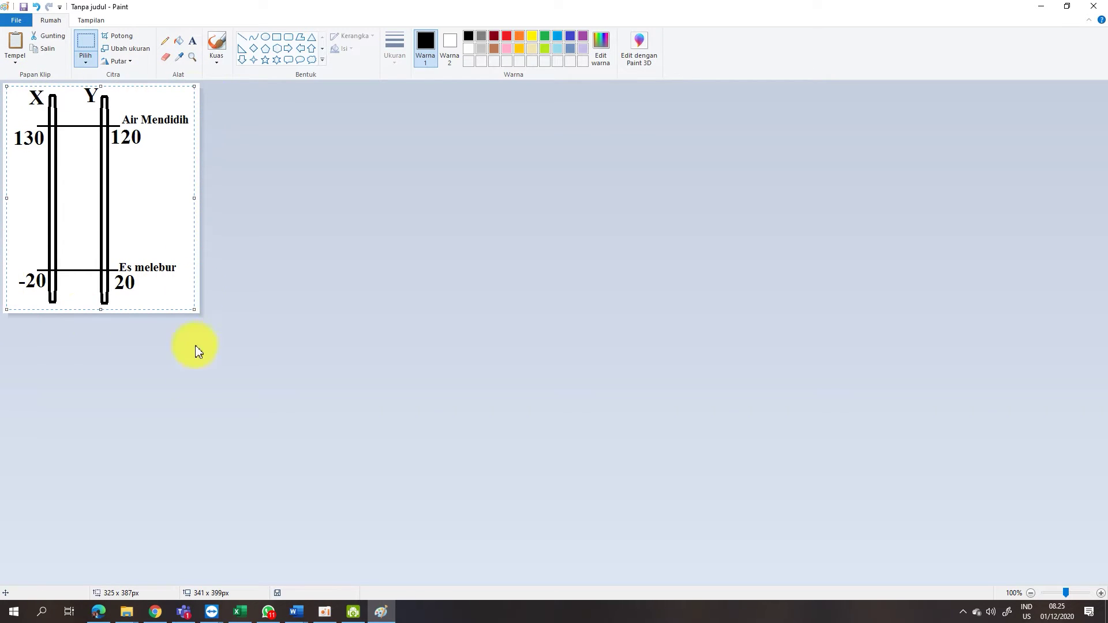
{"action": "left_click", "coordinate": [118, 36]}
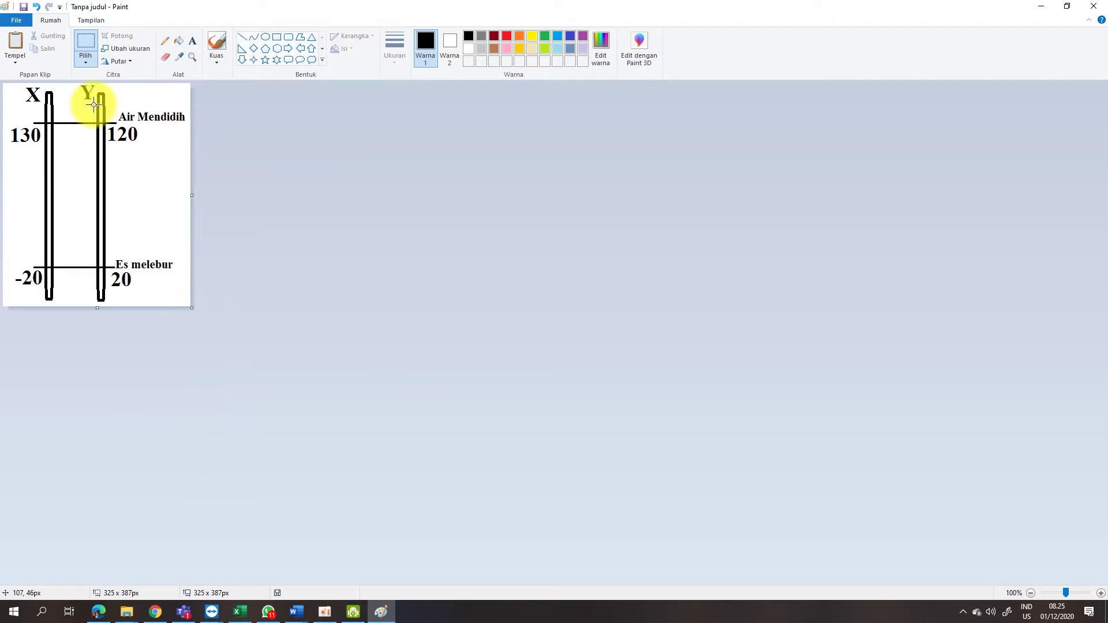
Step: Resize the thermometer picture to 80 percent horizontally and vertically, keeping the aspect ratio
{"action": "left_click", "coordinate": [128, 56]}
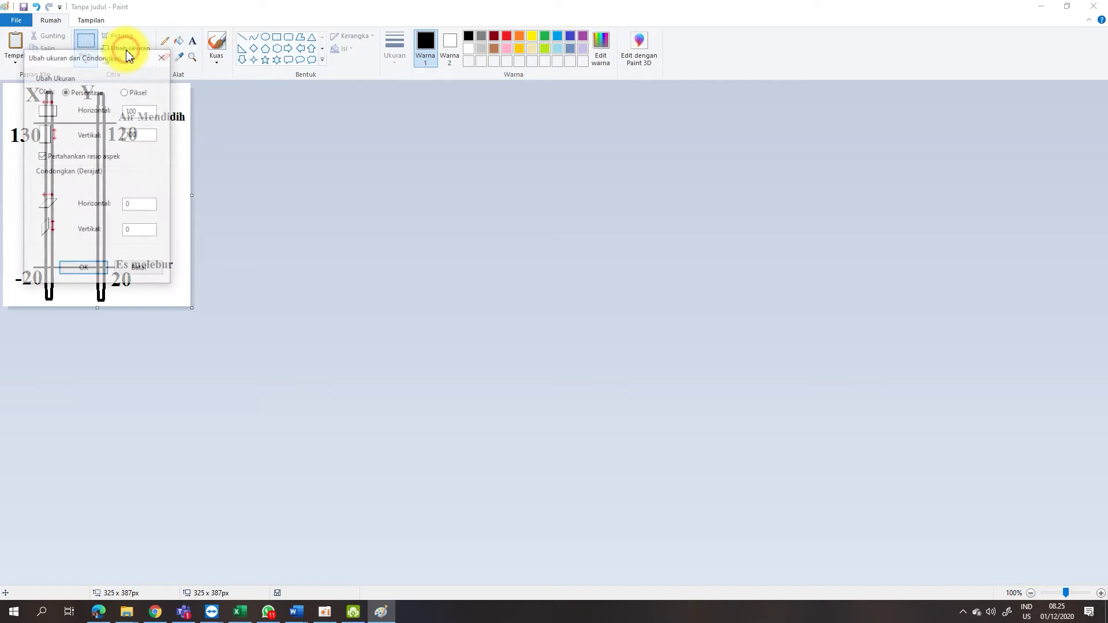
{"action": "left_click_drag", "start_coordinate": [134, 62], "coordinate": [319, 90]}
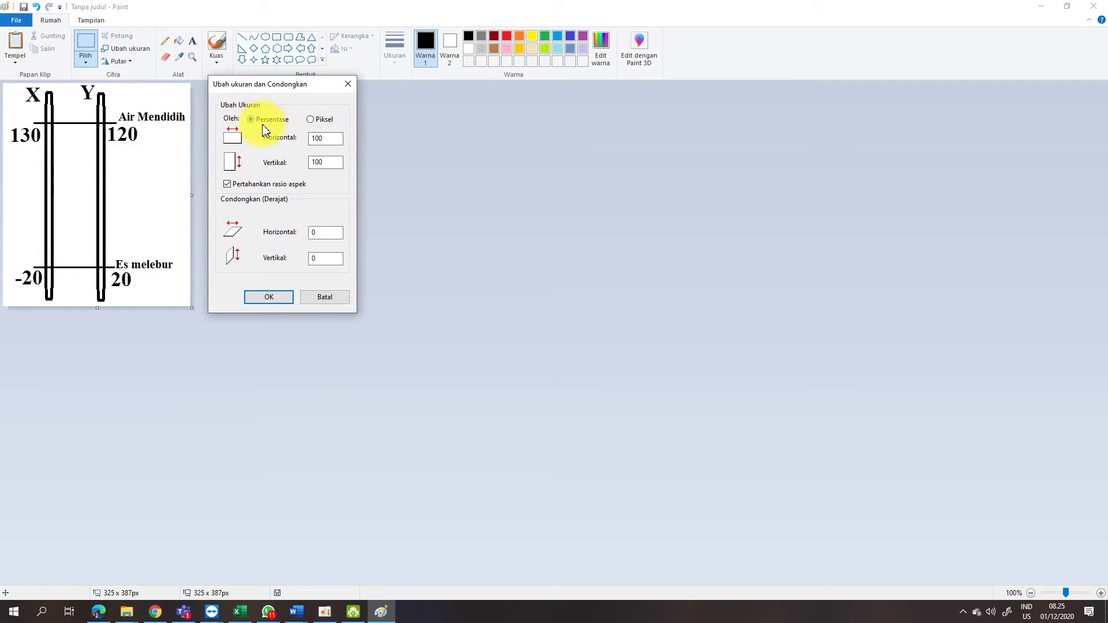
{"action": "double_click", "coordinate": [332, 138]}
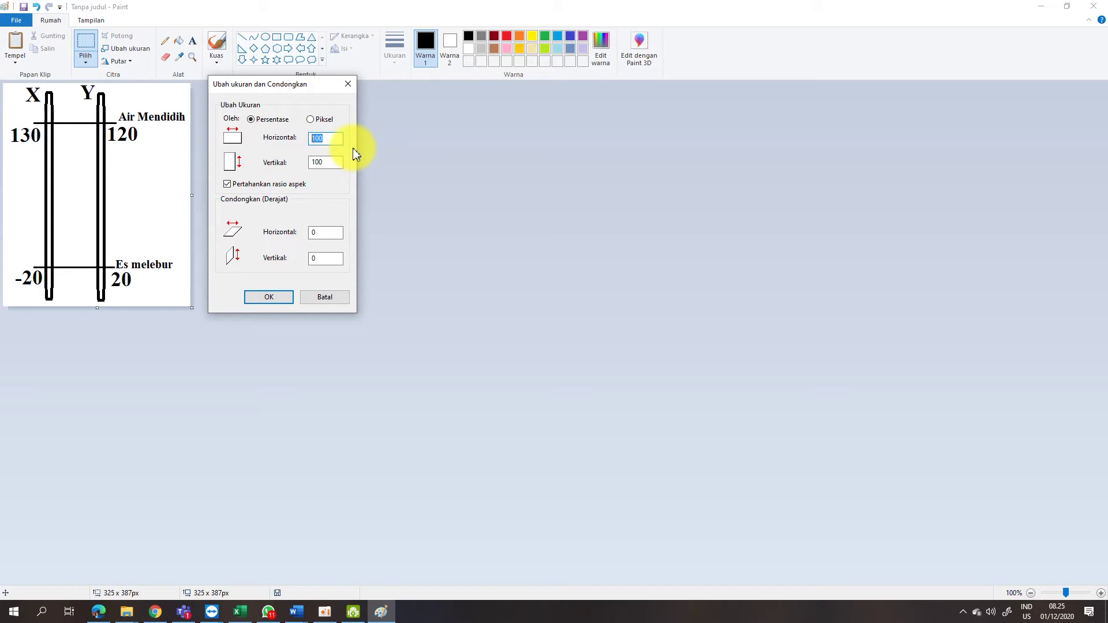
{"action": "type", "text": "80"}
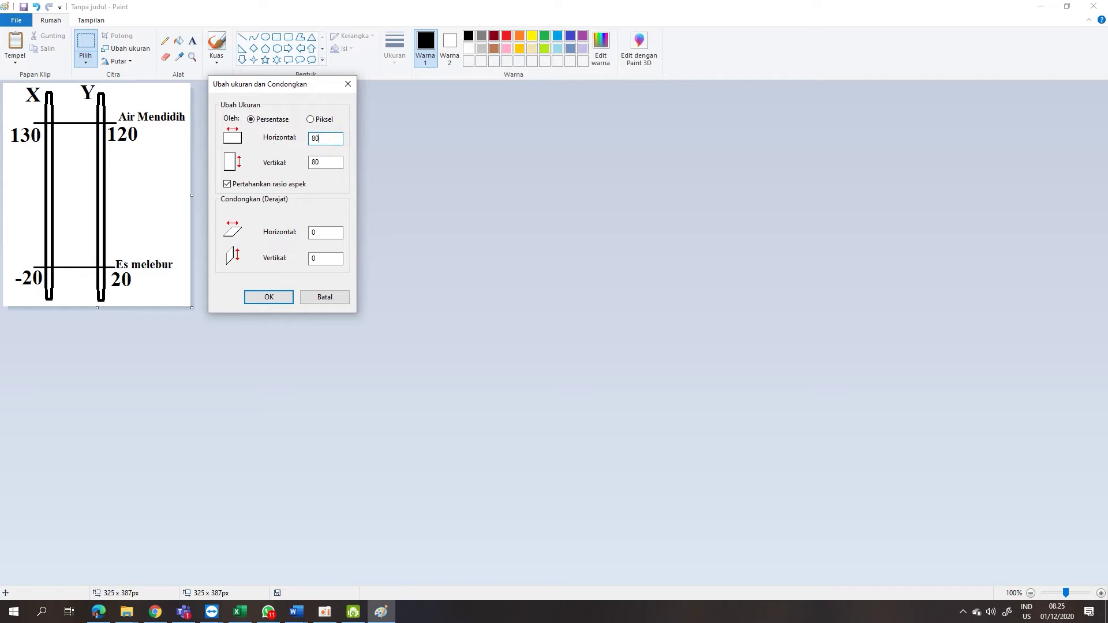
{"action": "left_click", "coordinate": [270, 299]}
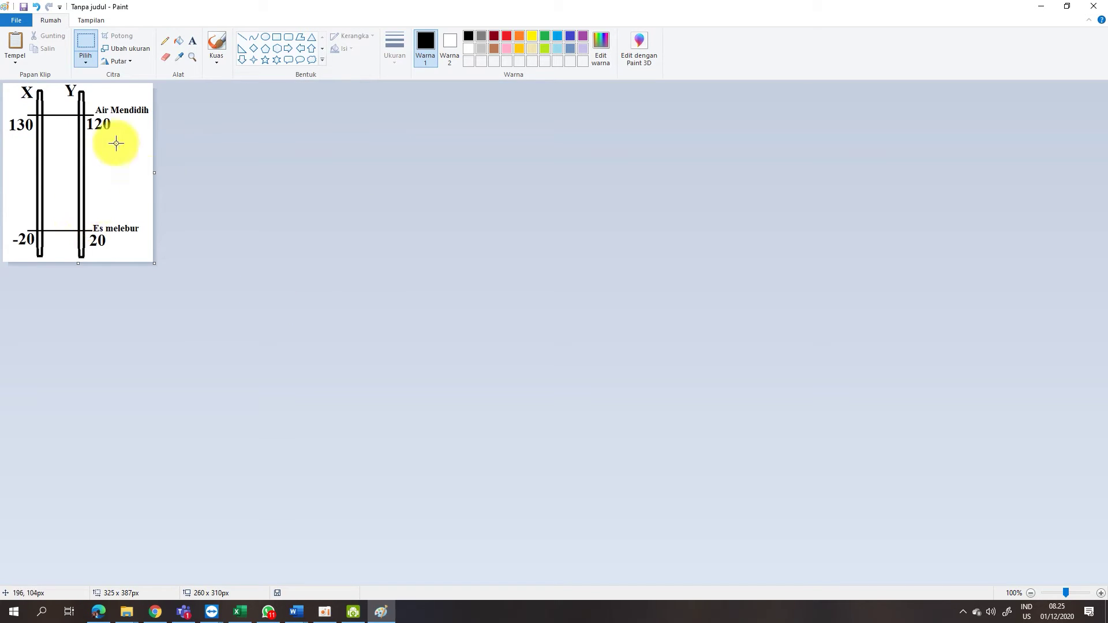
Step: Save the thermometer picture as a PNG file named 42 in the soal IPAku folder
{"action": "left_click", "coordinate": [23, 23]}
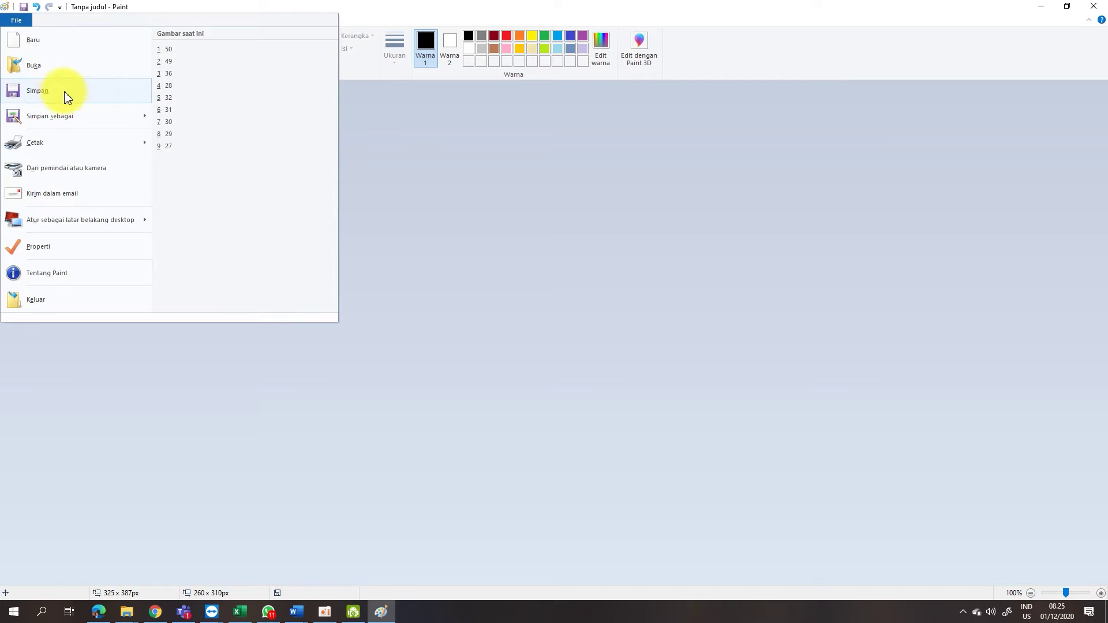
{"action": "mouse_move", "coordinate": [53, 126]}
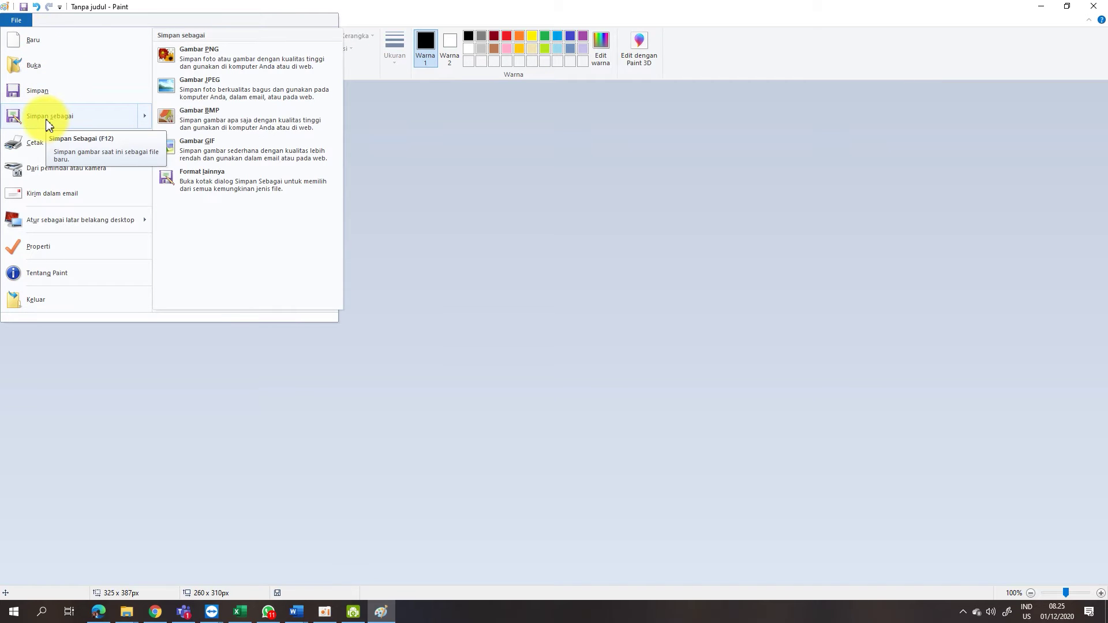
{"action": "left_click", "coordinate": [49, 125]}
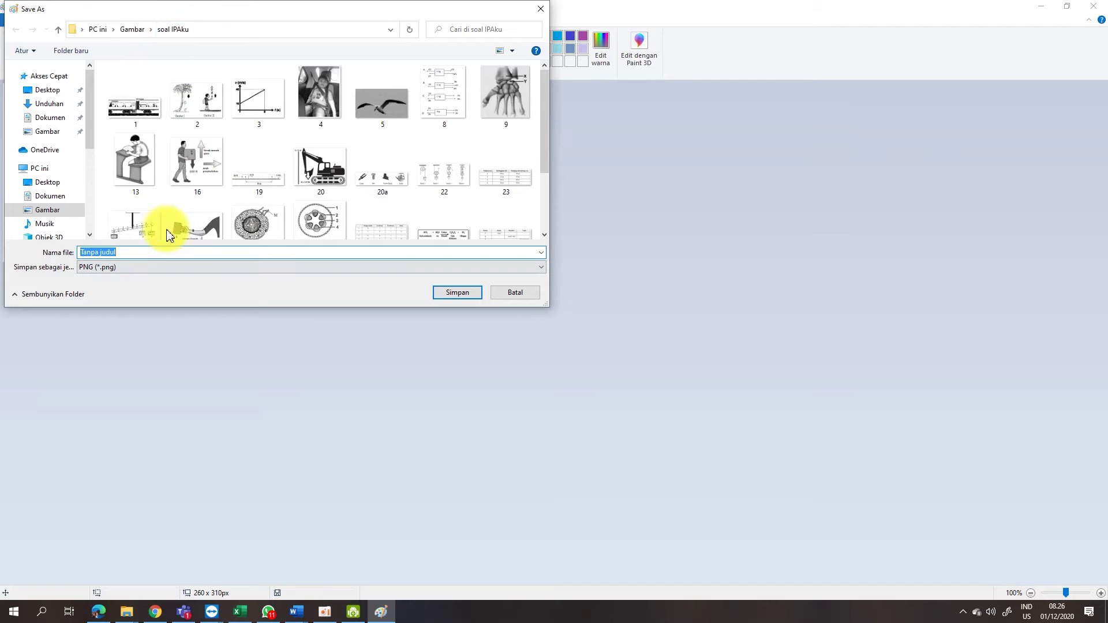
{"action": "left_click_drag", "start_coordinate": [545, 138], "coordinate": [539, 106]}
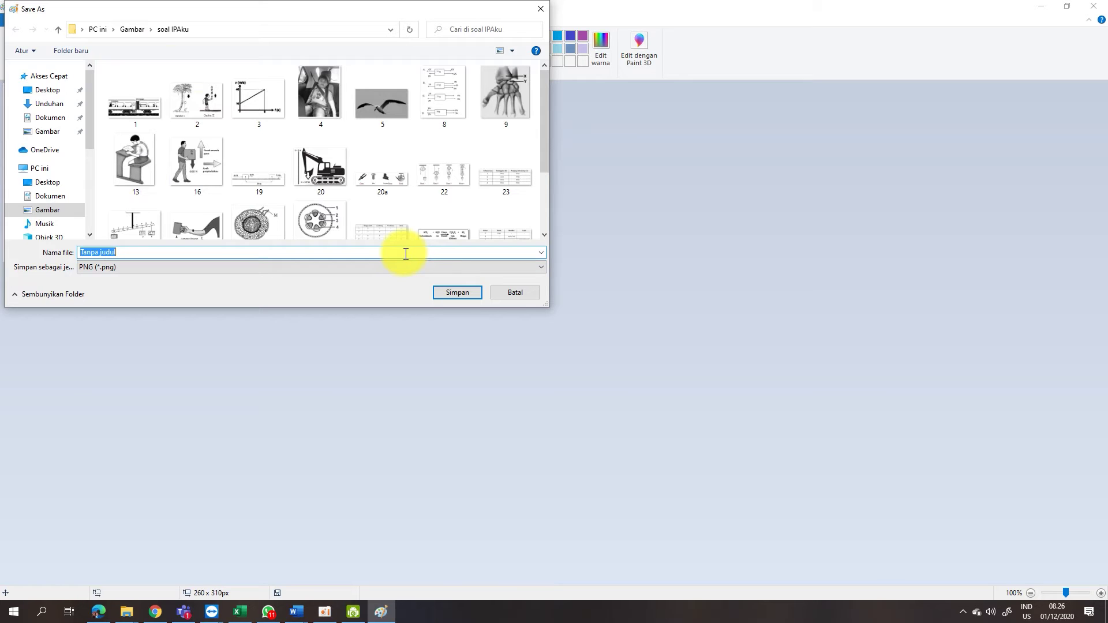
{"action": "type", "text": "42"}
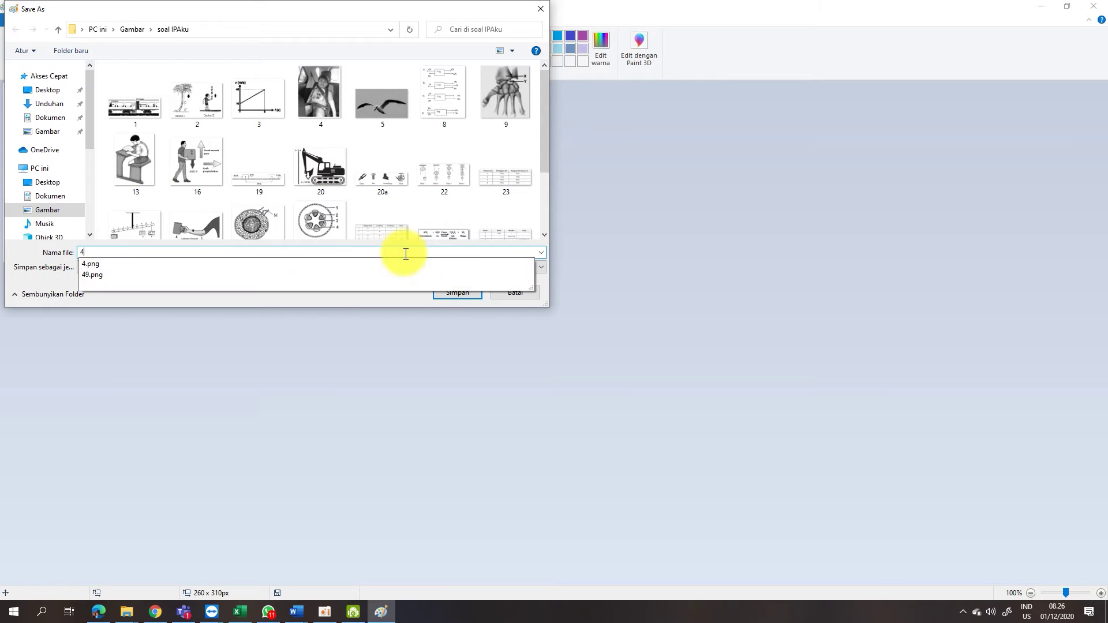
{"action": "left_click", "coordinate": [458, 293]}
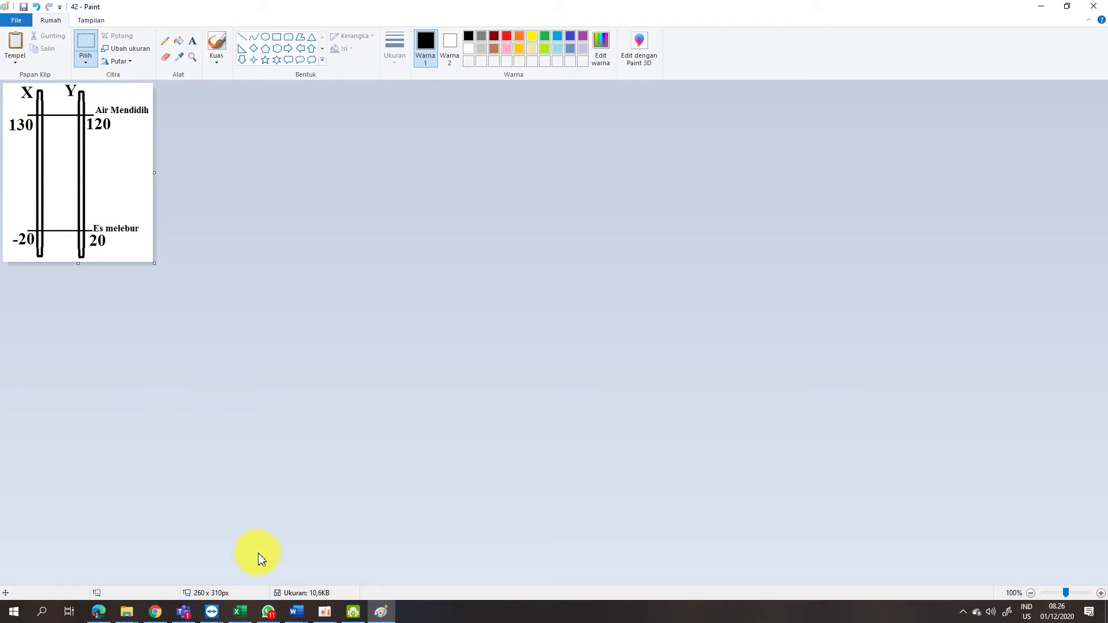
Step: Switch back to Microsoft Forms and upload picture 42 from the soal IPAku folder into question 1
{"action": "left_click", "coordinate": [99, 613]}
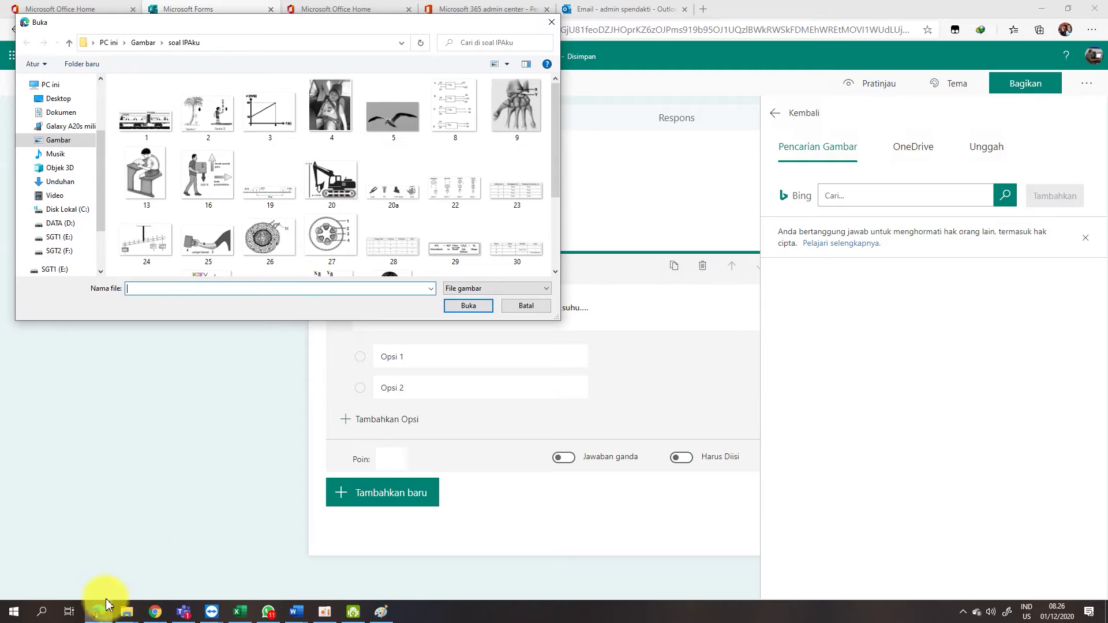
{"action": "left_click", "coordinate": [526, 306]}
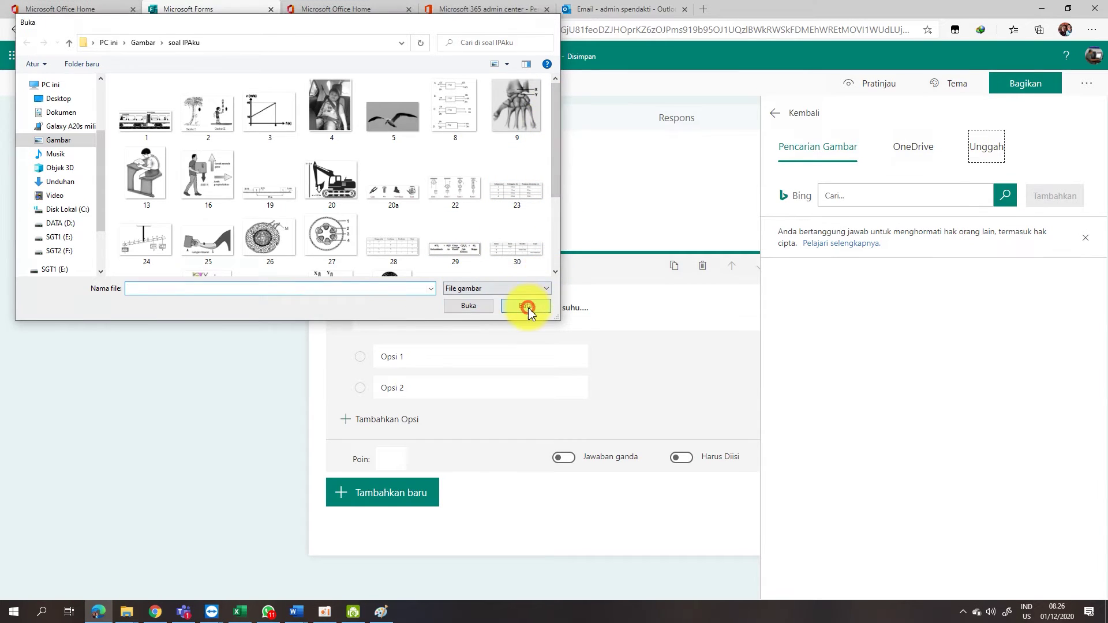
{"action": "left_click", "coordinate": [988, 147]}
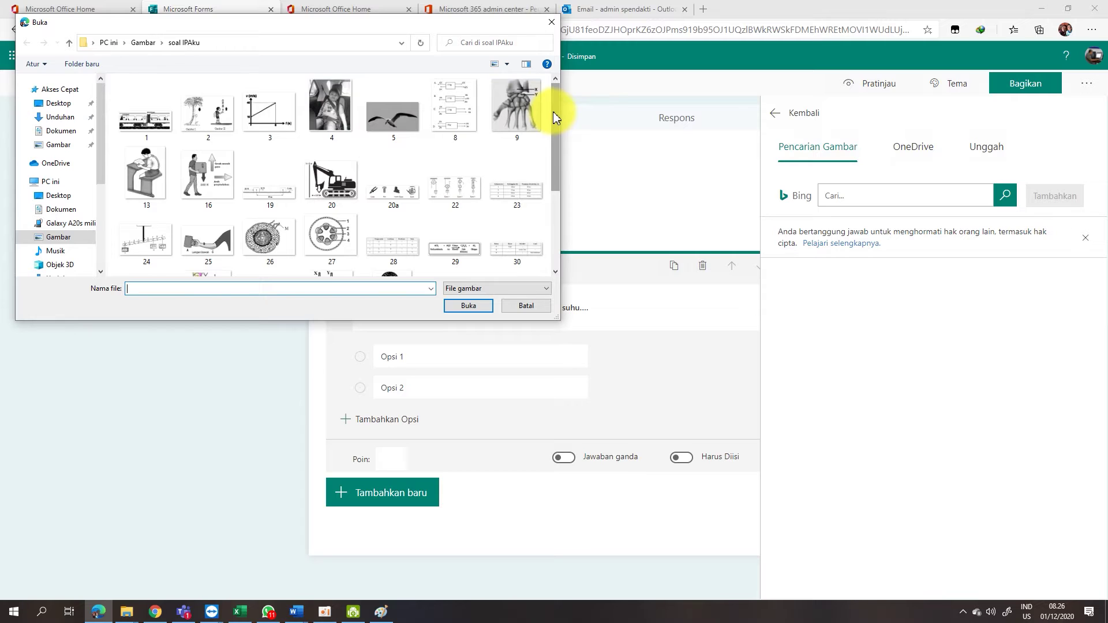
{"action": "left_click", "coordinate": [456, 112]}
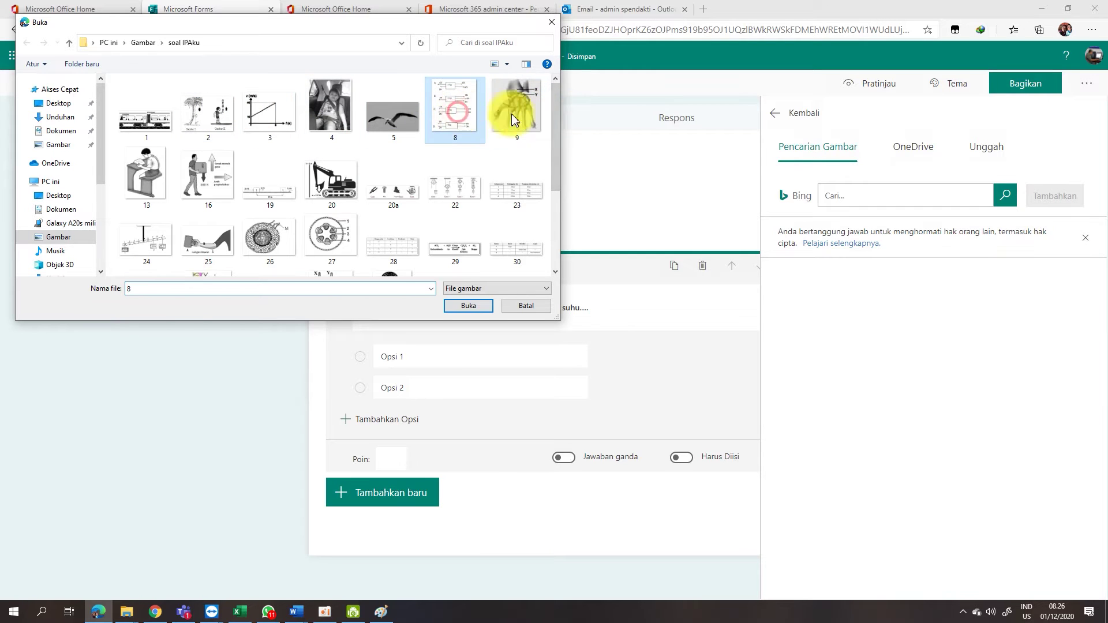
{"action": "left_click_drag", "start_coordinate": [557, 111], "coordinate": [558, 192]}
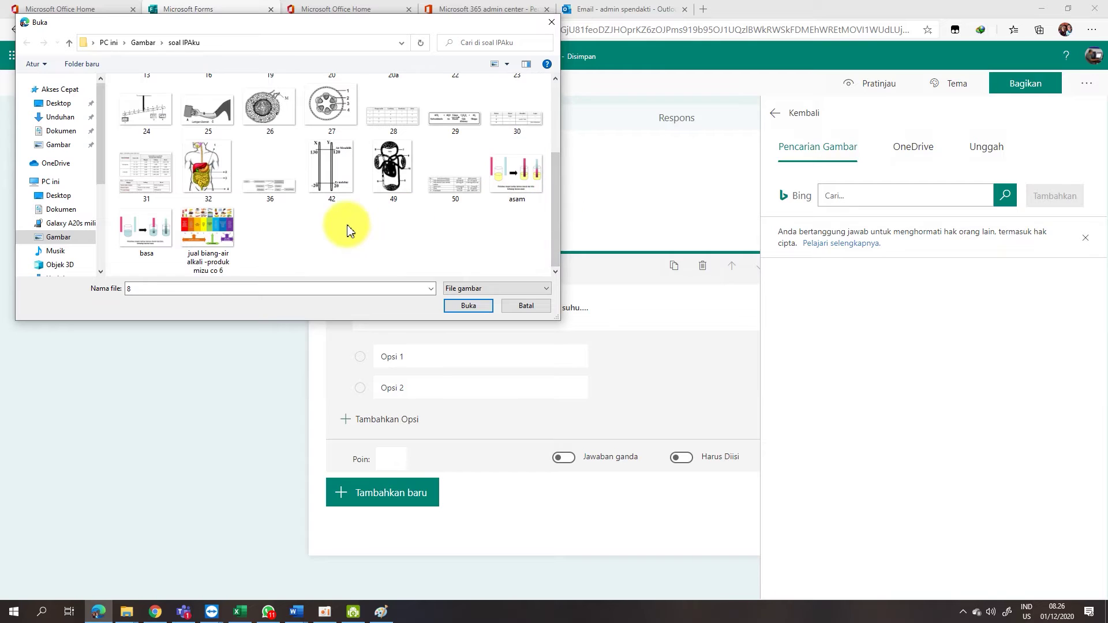
{"action": "left_click", "coordinate": [330, 184]}
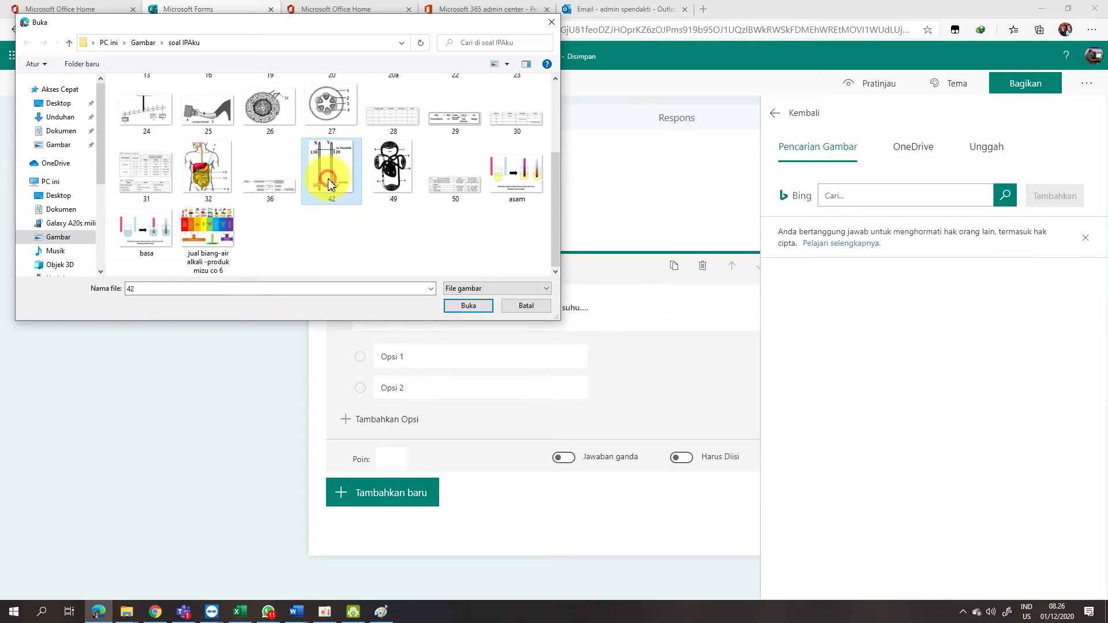
{"action": "left_click", "coordinate": [467, 308]}
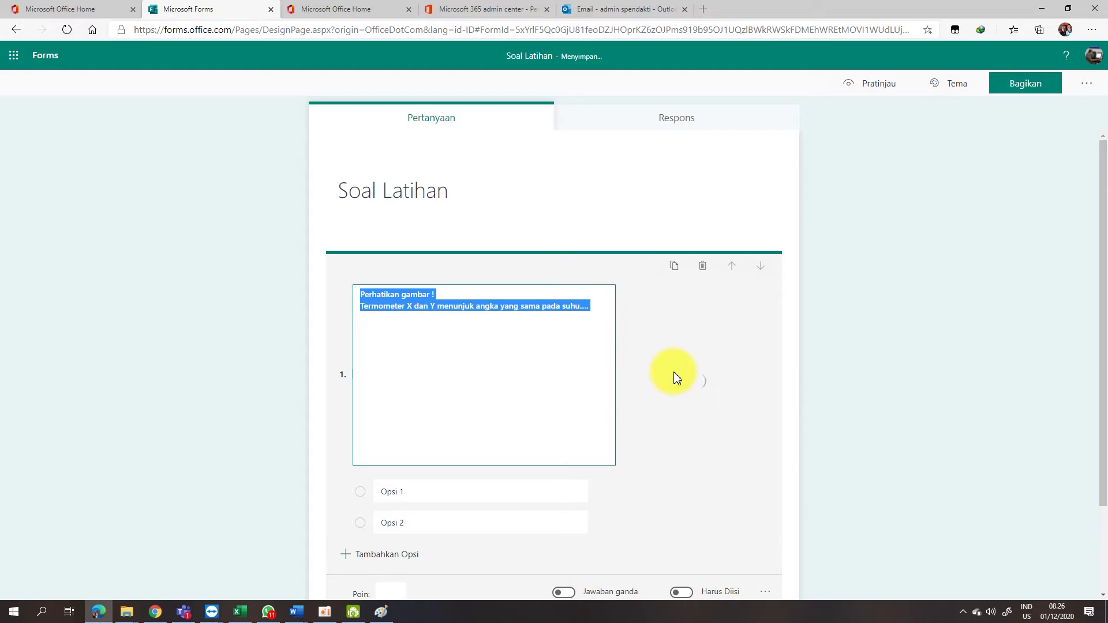
Step: Try the larger display size for question 1's thermometer picture, and set it back to small
{"action": "scroll", "coordinate": [576, 375], "scroll_direction": "down", "scroll_amount": 2}
{"action": "left_click", "coordinate": [424, 387]}
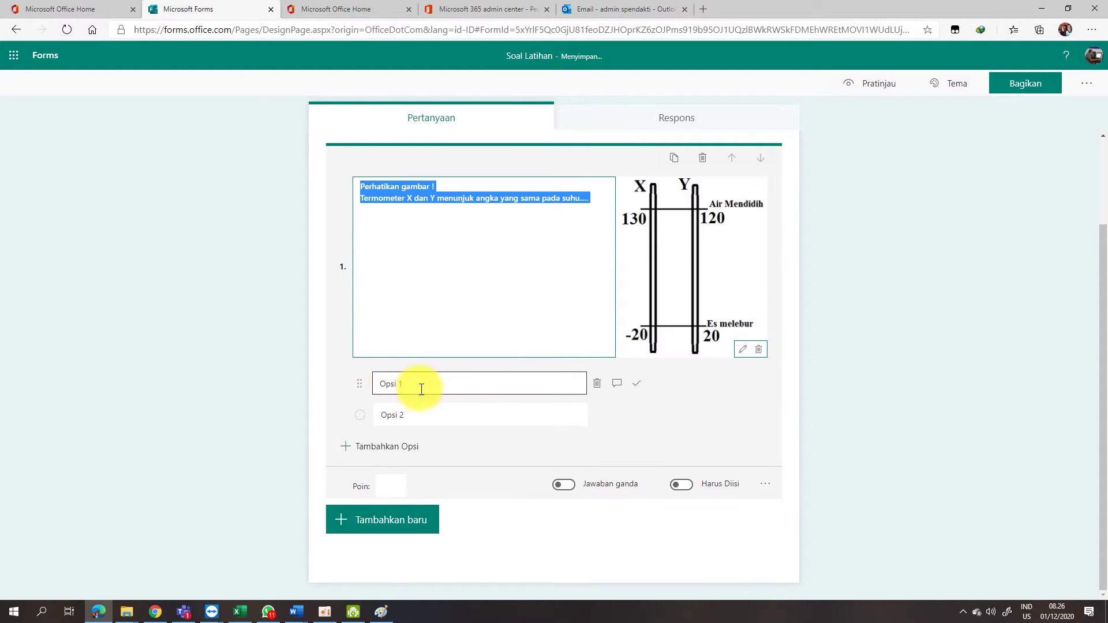
{"action": "left_click", "coordinate": [419, 386]}
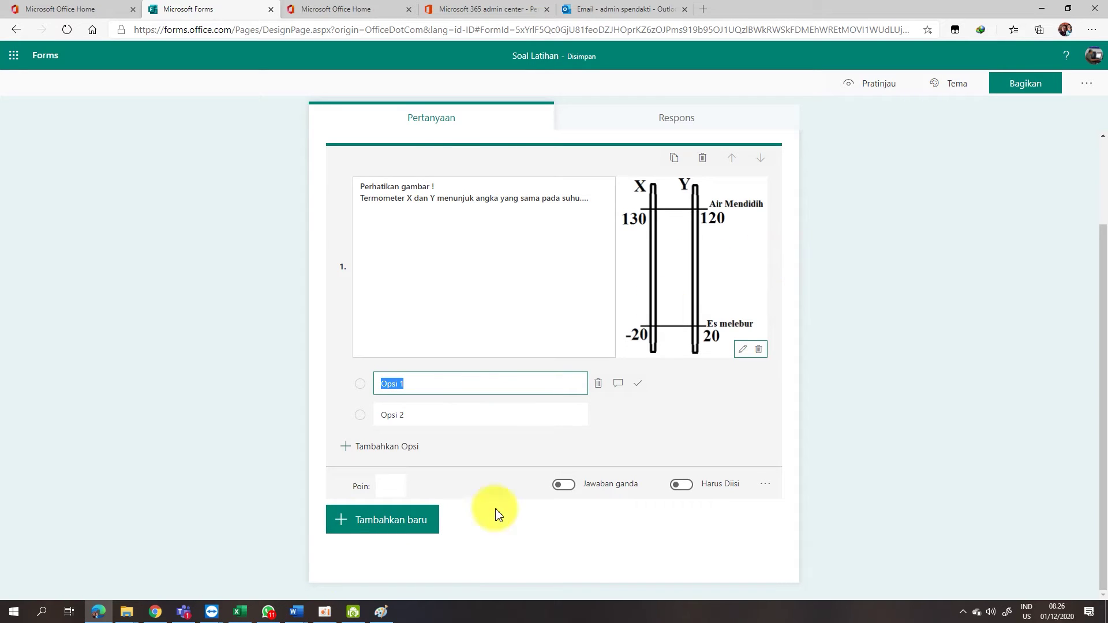
{"action": "left_click", "coordinate": [741, 352]}
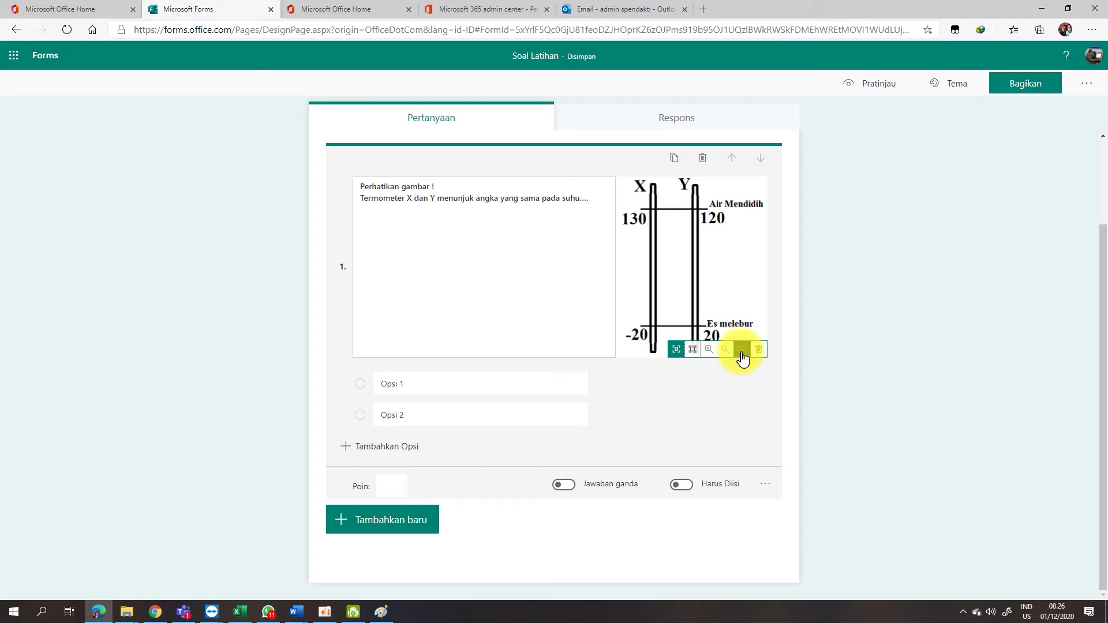
{"action": "left_click", "coordinate": [692, 349]}
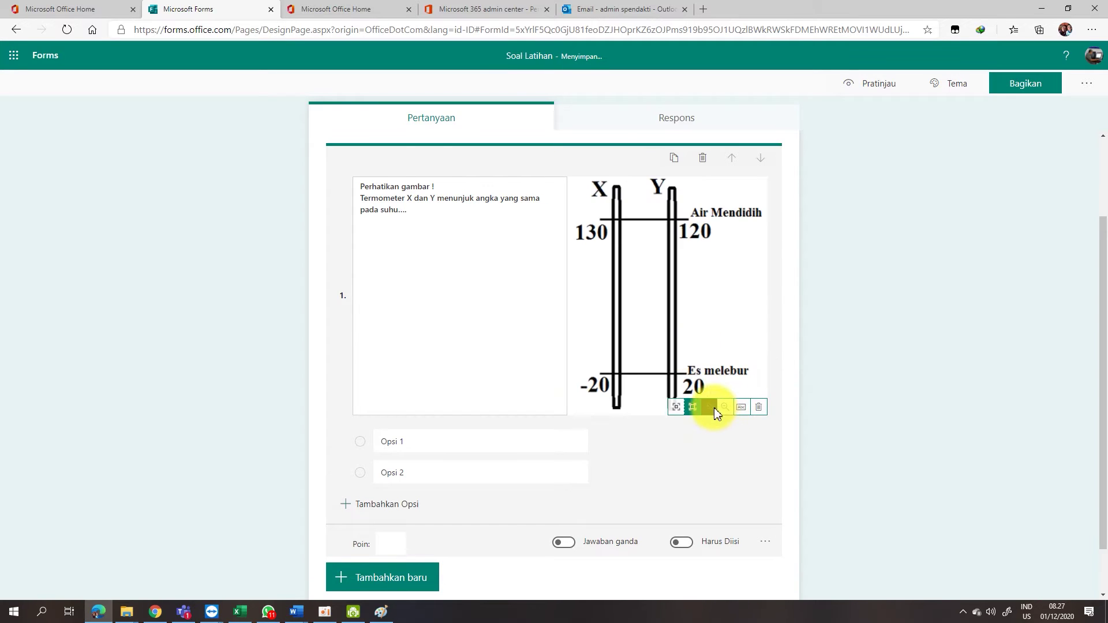
{"action": "left_click", "coordinate": [678, 408]}
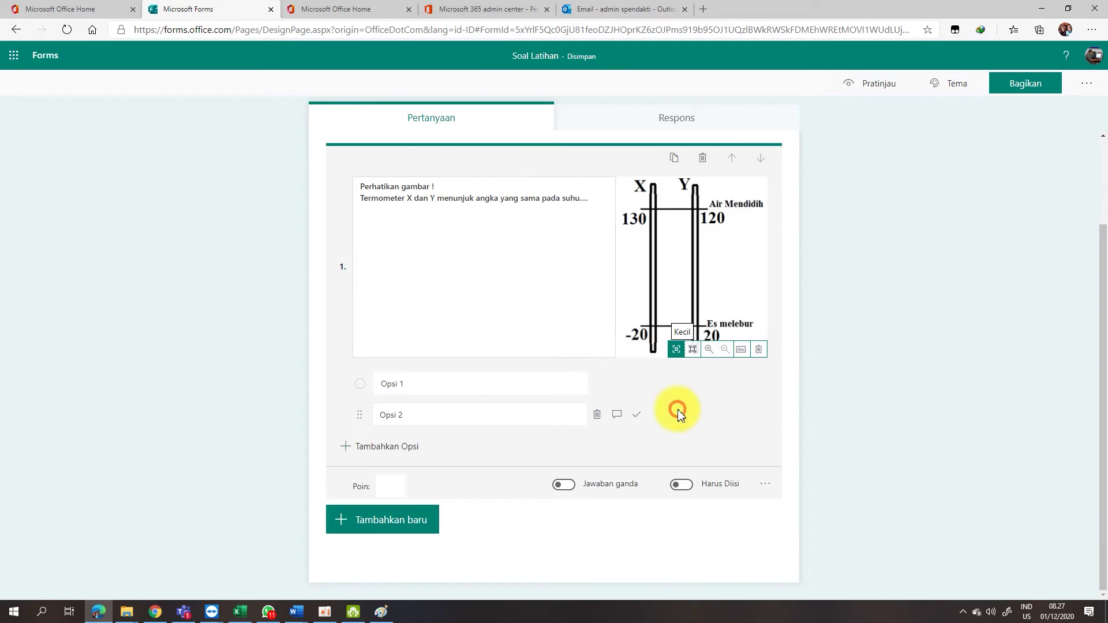
{"action": "left_click", "coordinate": [725, 350]}
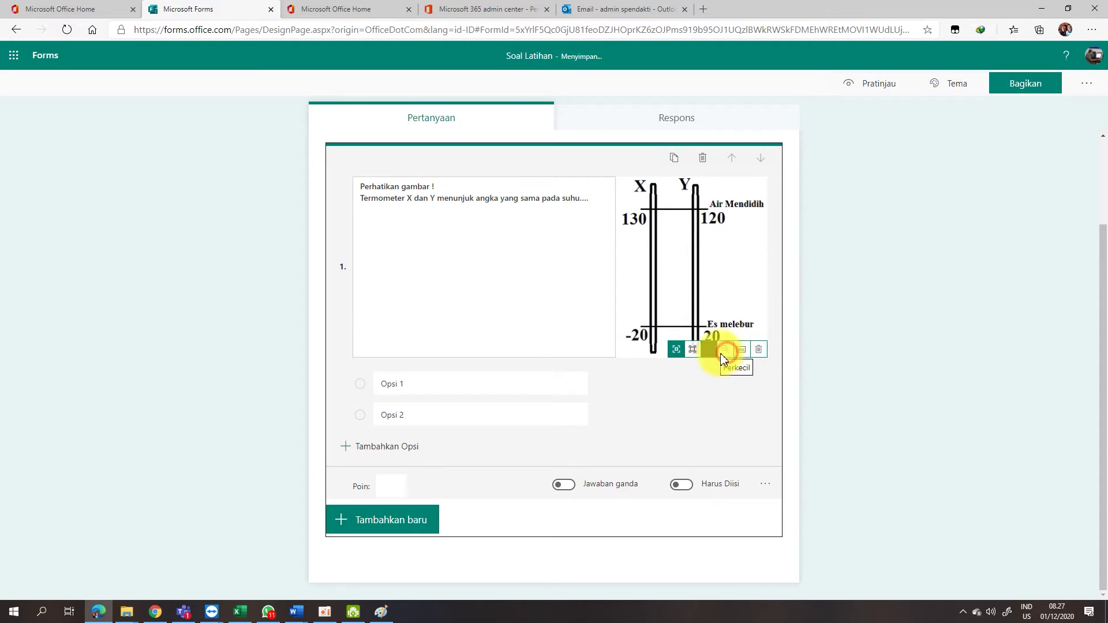
{"action": "left_click", "coordinate": [888, 306]}
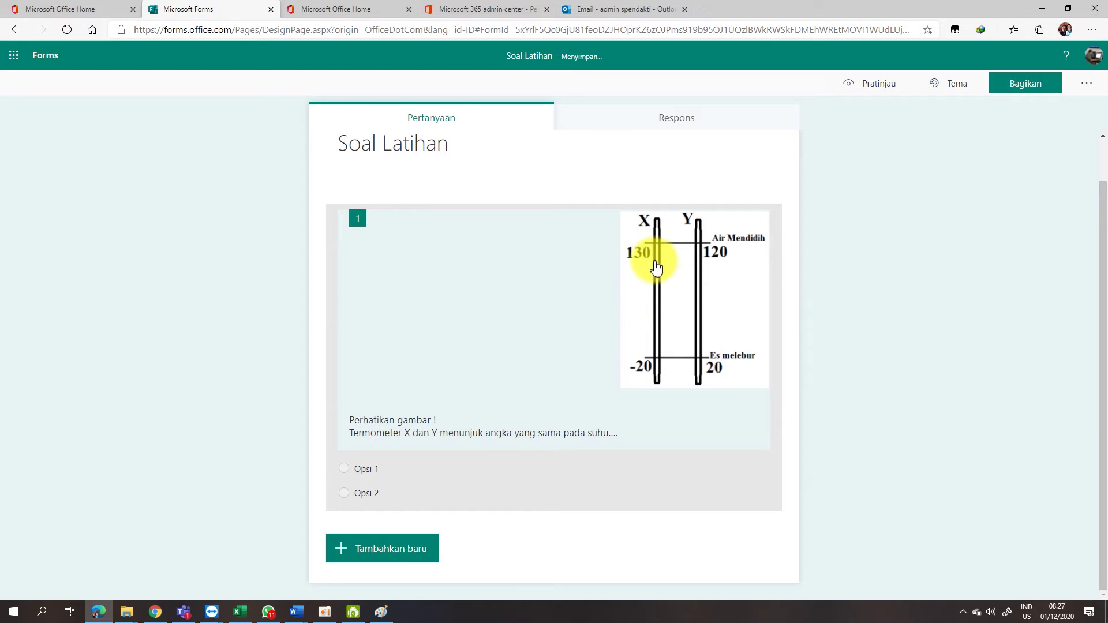
Step: Switch to the master SOAL UNKP IPA document in Word and copy question 2's four answer choices
{"action": "left_click", "coordinate": [363, 469]}
{"action": "left_click", "coordinate": [428, 418]}
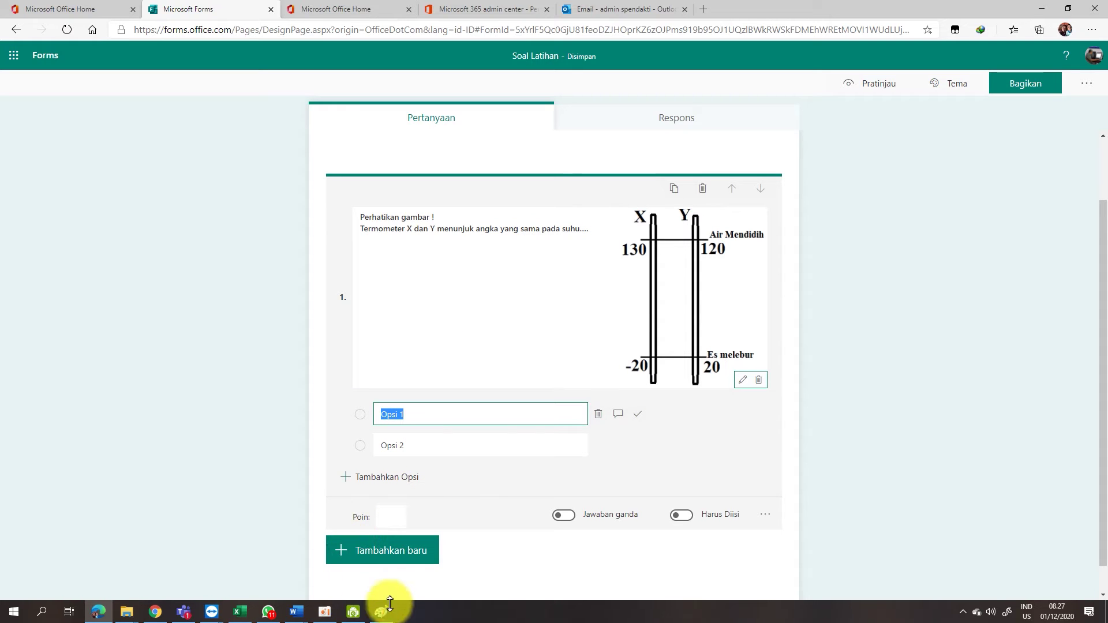
{"action": "mouse_move", "coordinate": [295, 617]}
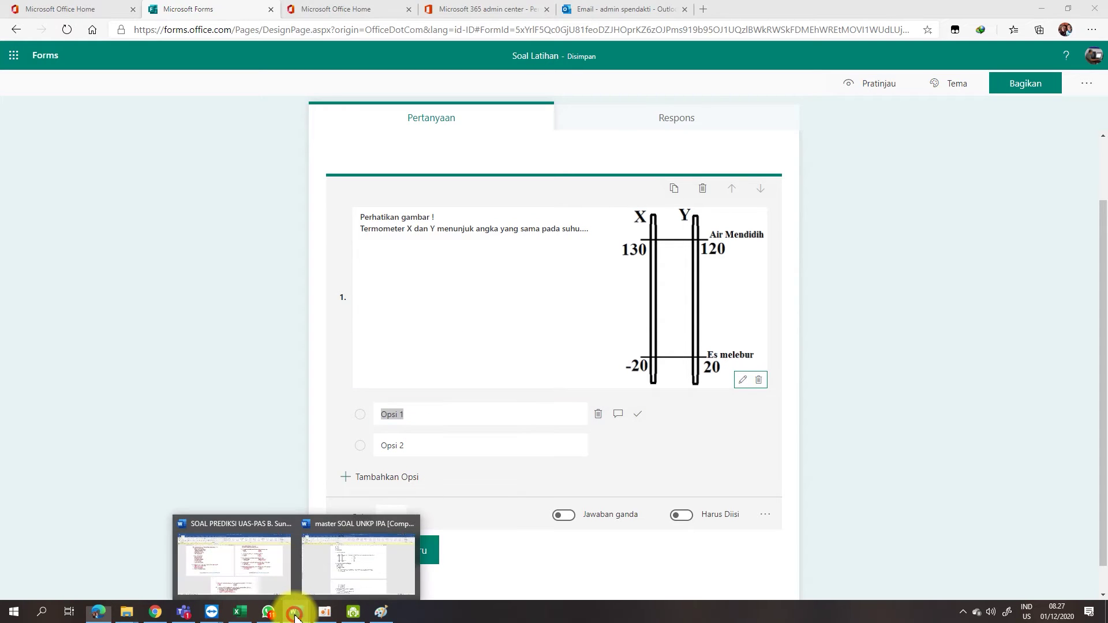
{"action": "left_click", "coordinate": [248, 562]}
{"action": "mouse_move", "coordinate": [294, 607]}
{"action": "left_click", "coordinate": [297, 562]}
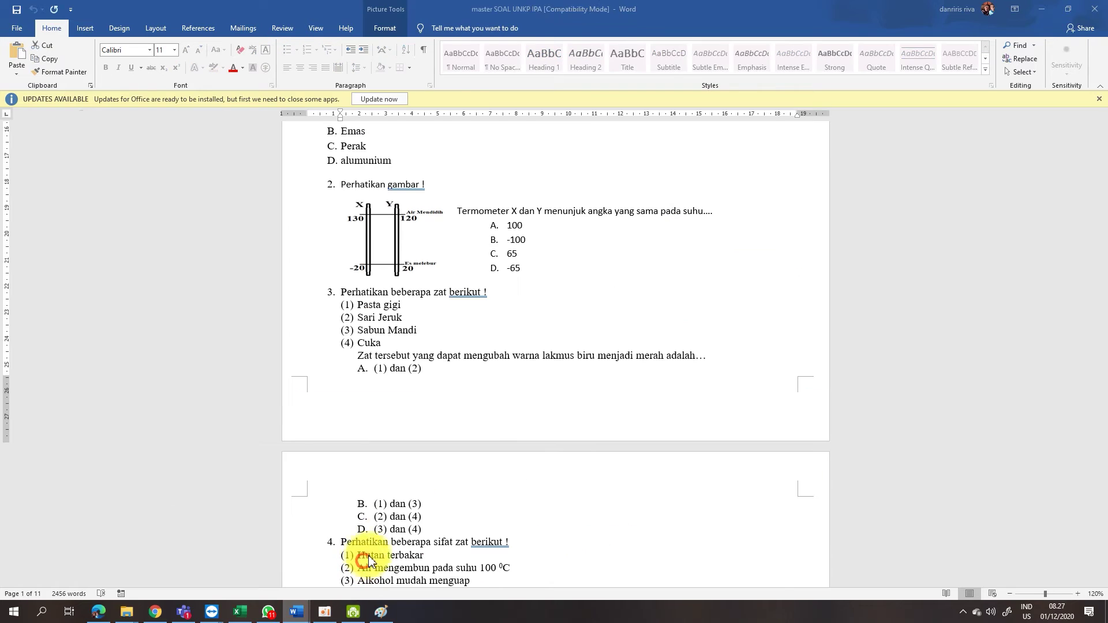
{"action": "left_click_drag", "start_coordinate": [553, 269], "coordinate": [508, 219]}
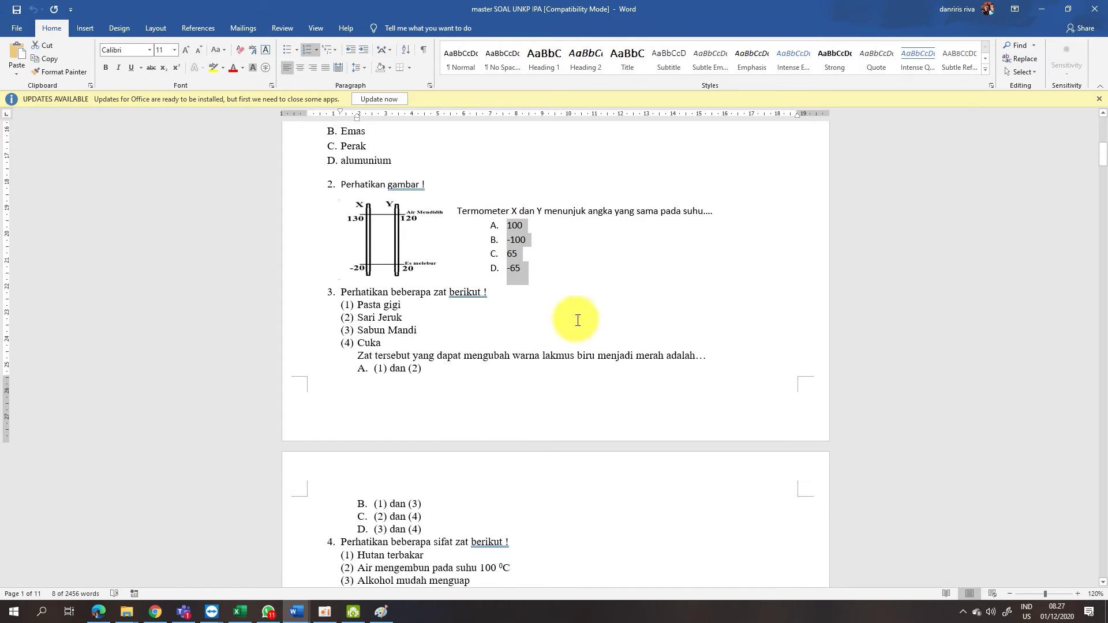
Step: Return to Forms, paste the copied answer choices over Opsi 1 of question 1, and delete the leftover Opsi 2
{"action": "left_click", "coordinate": [98, 612]}
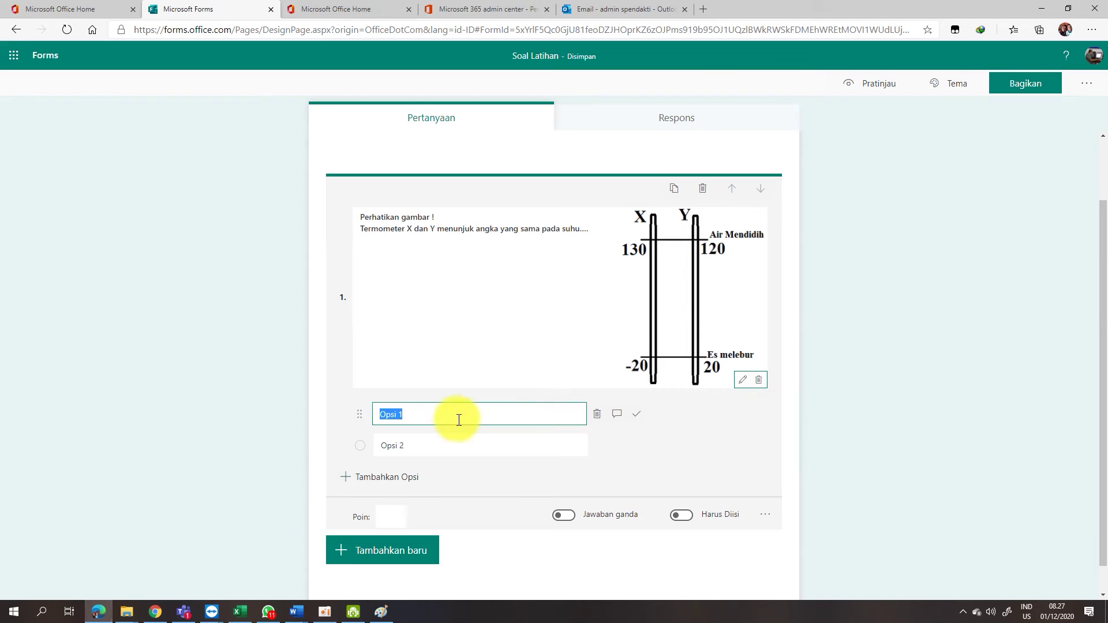
{"action": "right_click", "coordinate": [415, 415]}
{"action": "left_click", "coordinate": [499, 156]}
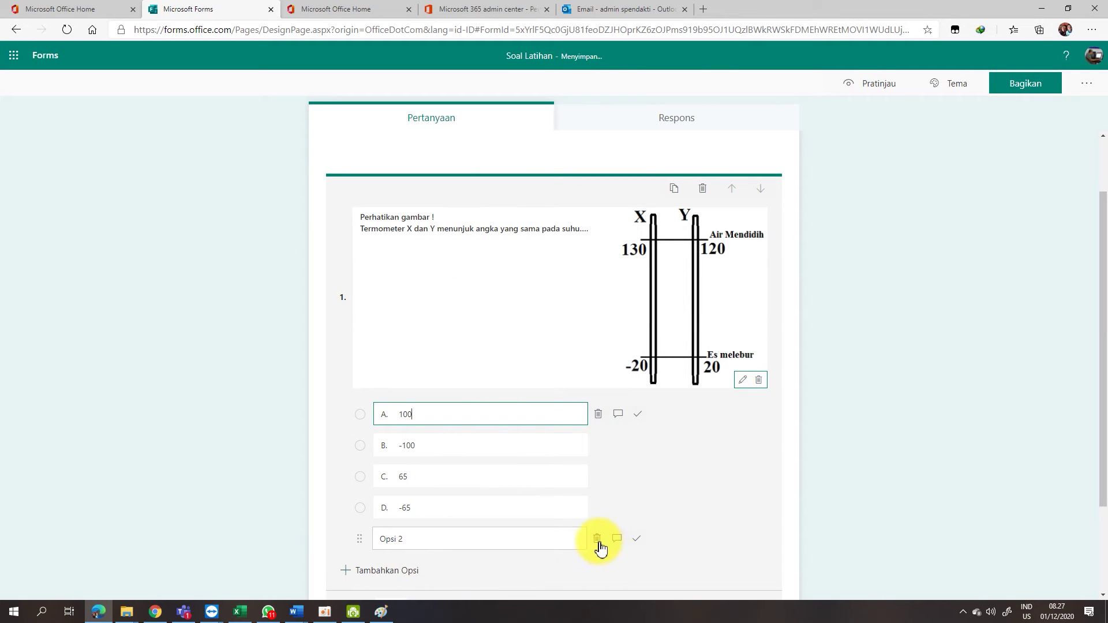
{"action": "left_click", "coordinate": [598, 543]}
Step: Remove the letter prefixes A. and B. from the first two answer options, leaving 100 and -100
{"action": "triple_click", "coordinate": [389, 414]}
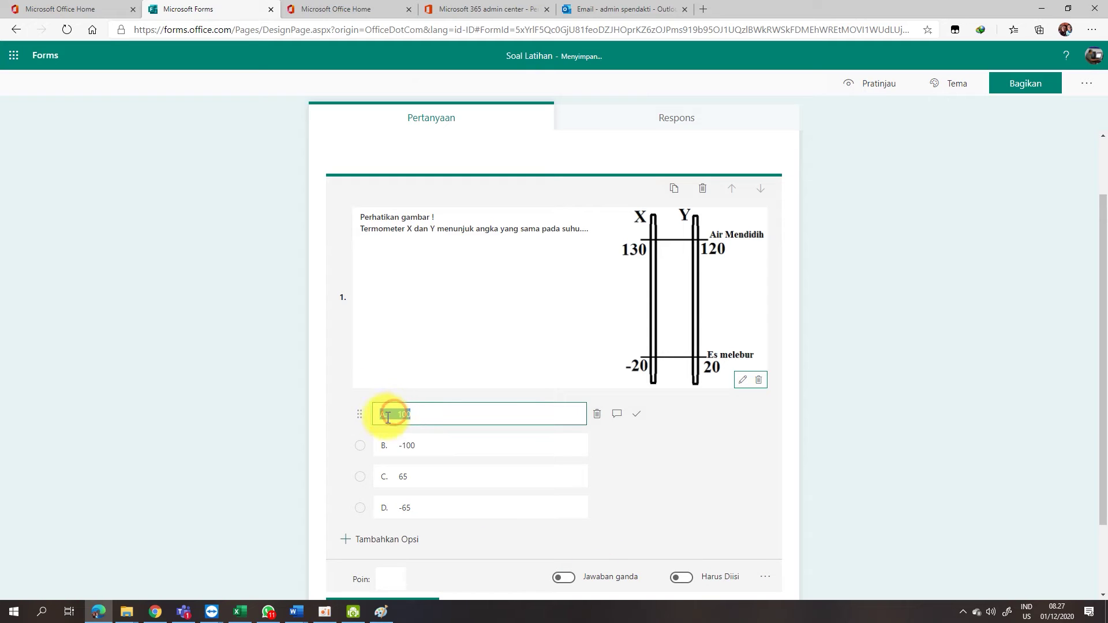
{"action": "left_click_drag", "start_coordinate": [396, 415], "coordinate": [357, 416]}
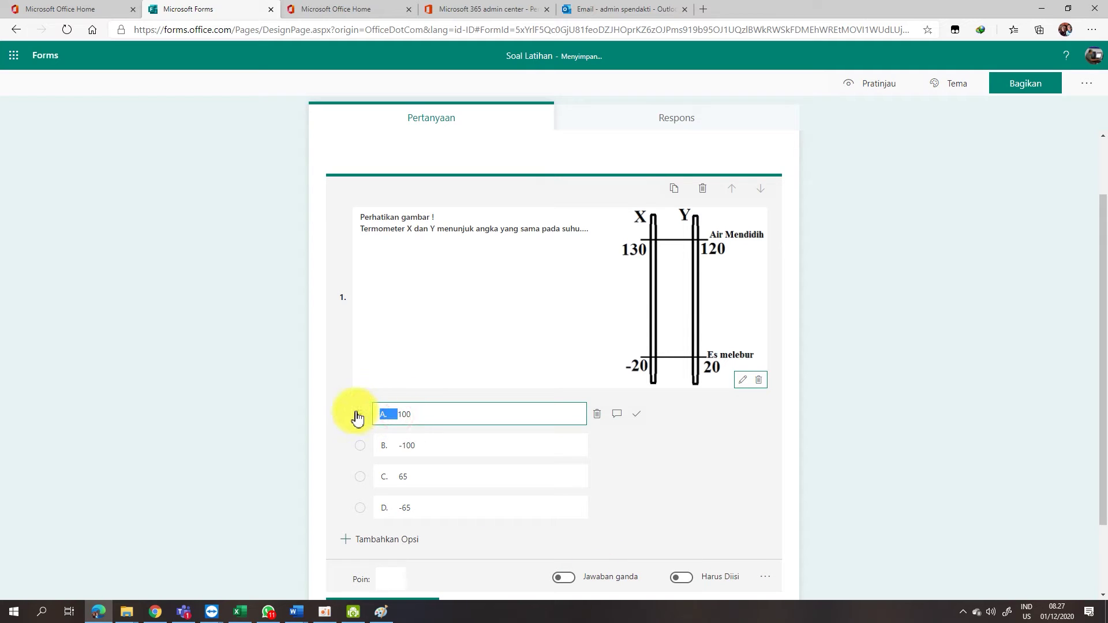
{"action": "key", "text": "BackSpace"}
{"action": "left_click", "coordinate": [400, 446]}
{"action": "left_click", "coordinate": [398, 445]}
{"action": "left_click_drag", "start_coordinate": [398, 446], "coordinate": [364, 450]}
{"action": "left_click", "coordinate": [397, 445]}
{"action": "key", "text": "BackSpace"}
Step: Remove the letter prefixes C. and D. from the last two answer options, leaving 65 and -65
{"action": "left_click", "coordinate": [403, 476]}
{"action": "left_click", "coordinate": [400, 476]}
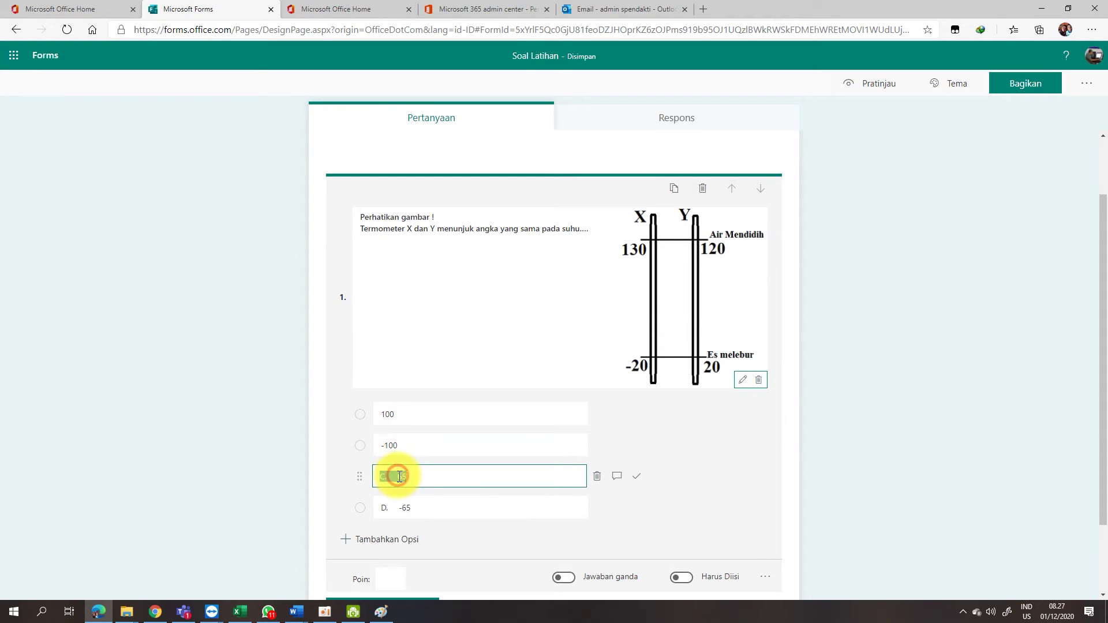
{"action": "left_click_drag", "start_coordinate": [376, 476], "coordinate": [394, 478]}
{"action": "key", "text": "BackSpace"}
{"action": "left_click", "coordinate": [387, 516]}
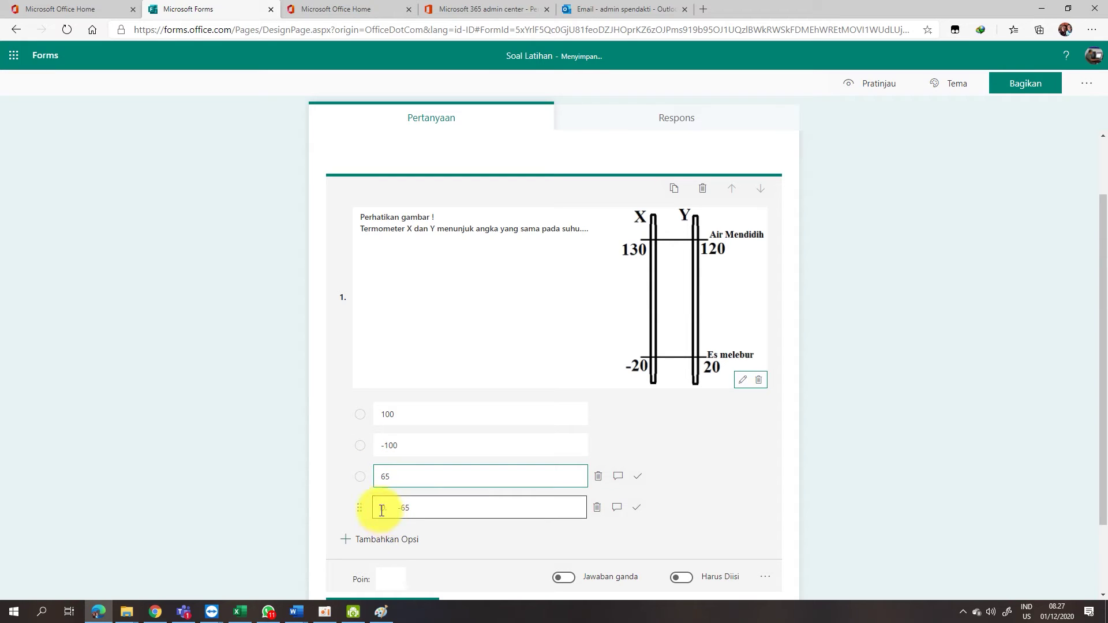
{"action": "left_click_drag", "start_coordinate": [380, 508], "coordinate": [395, 509]}
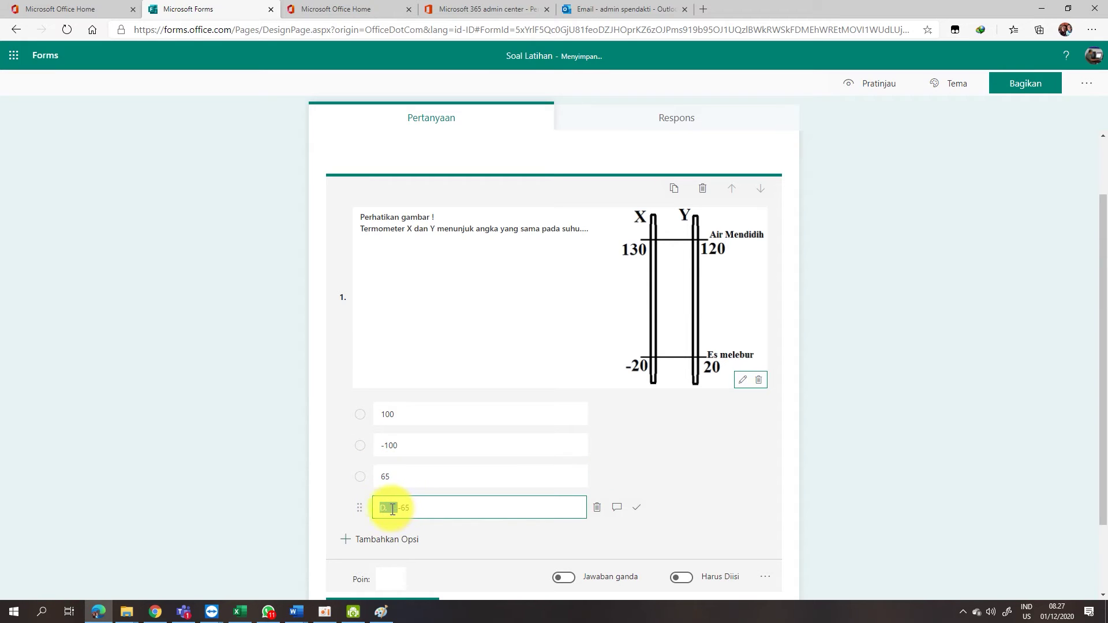
Step: Make question 1 required (Harus Diisi) and mark -65 as the correct answer
{"action": "scroll", "coordinate": [369, 418], "scroll_direction": "down", "scroll_amount": 2}
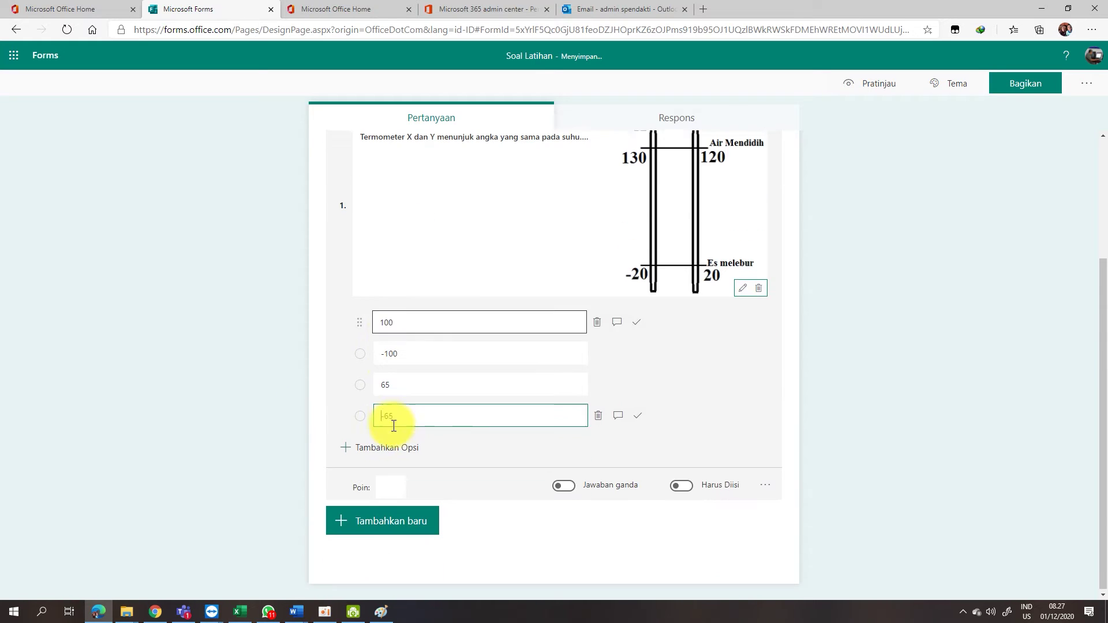
{"action": "left_click", "coordinate": [682, 487]}
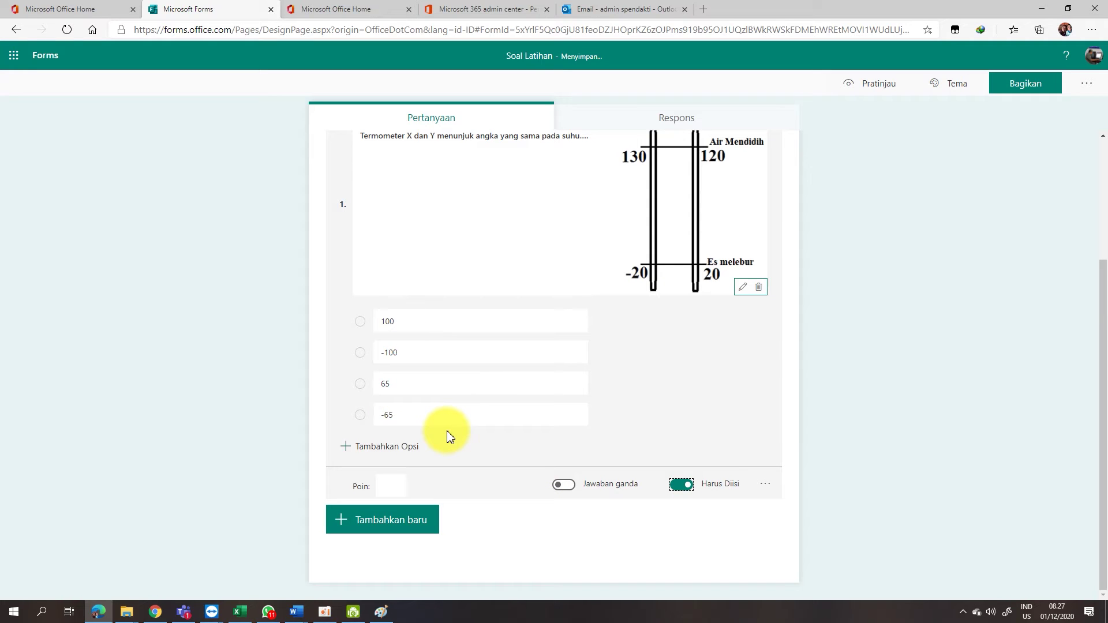
{"action": "left_click", "coordinate": [515, 383]}
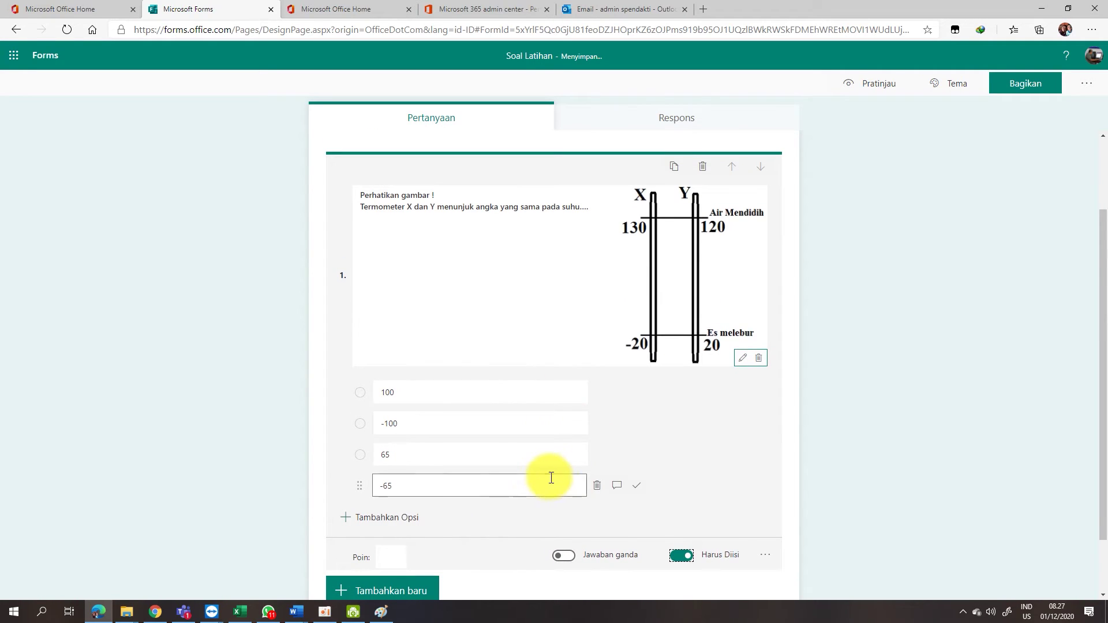
{"action": "left_click", "coordinate": [636, 485]}
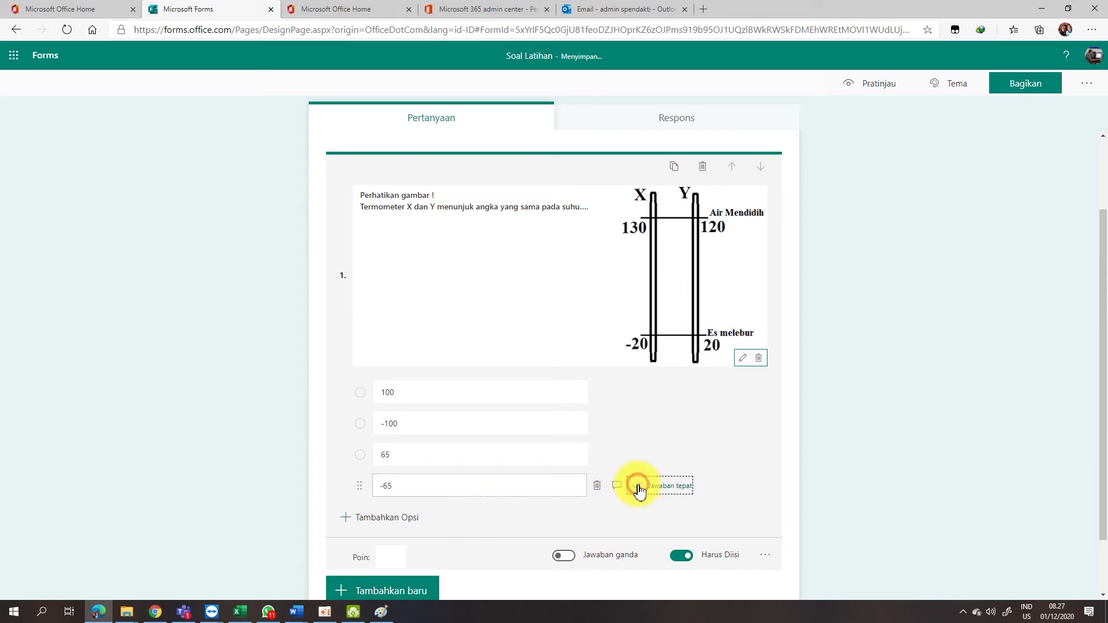
Step: Assign 10 points to question 1 and add a new choice question below it
{"action": "left_click", "coordinate": [396, 563]}
{"action": "type", "text": "10"}
{"action": "left_click", "coordinate": [218, 410]}
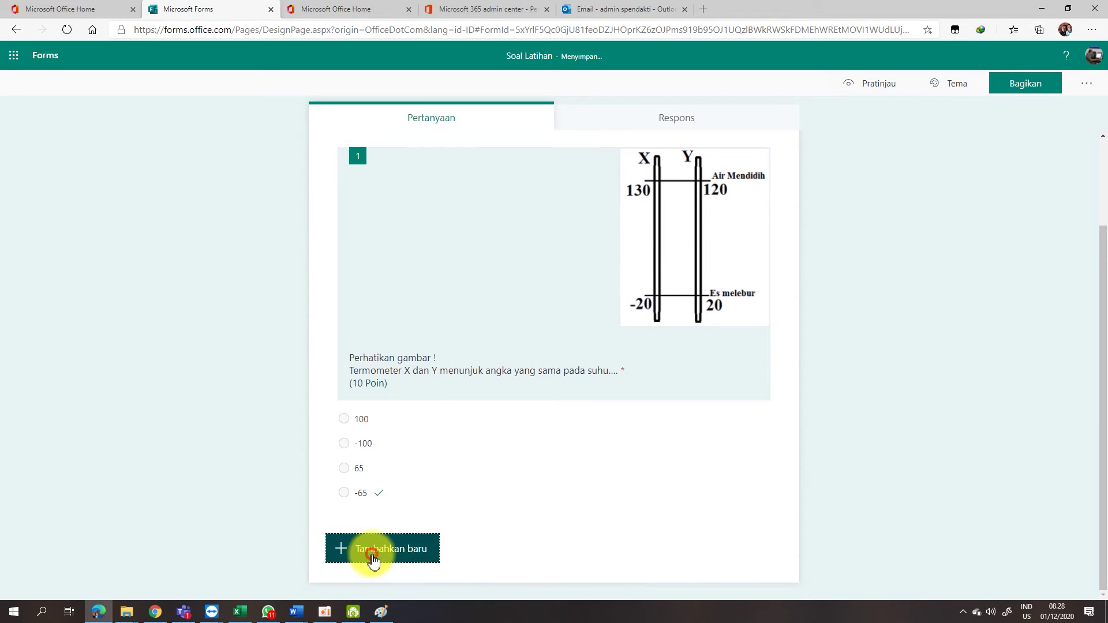
{"action": "left_click", "coordinate": [372, 557]}
{"action": "left_click", "coordinate": [386, 554]}
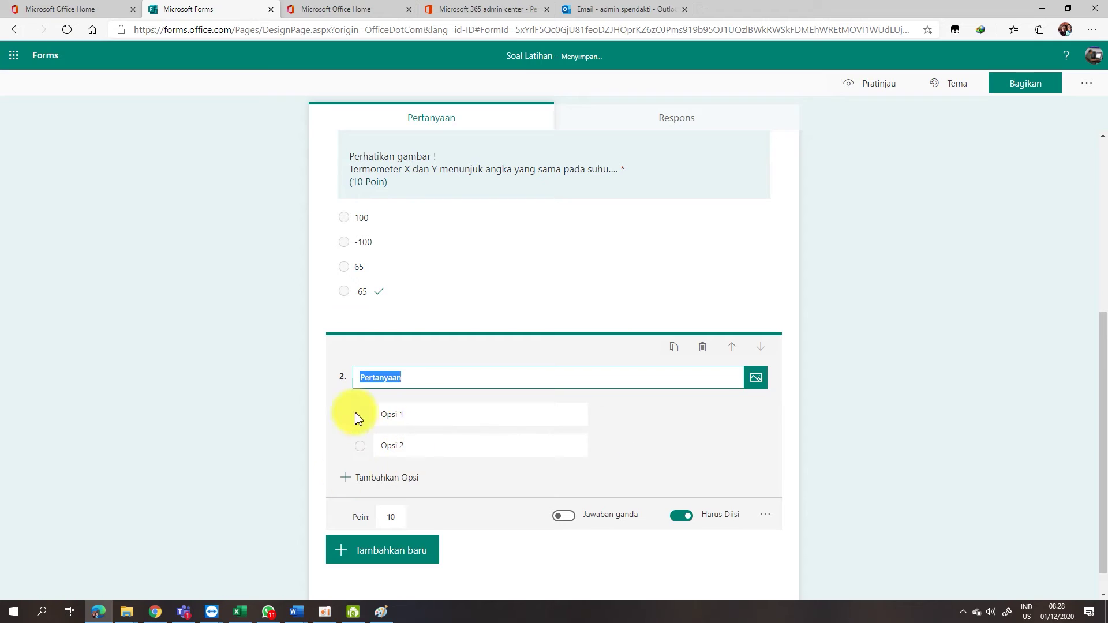
Step: Switch to the Word document master SOAL UNKP IPA and export it as a PDF that opens after publishing
{"action": "mouse_move", "coordinate": [301, 590]}
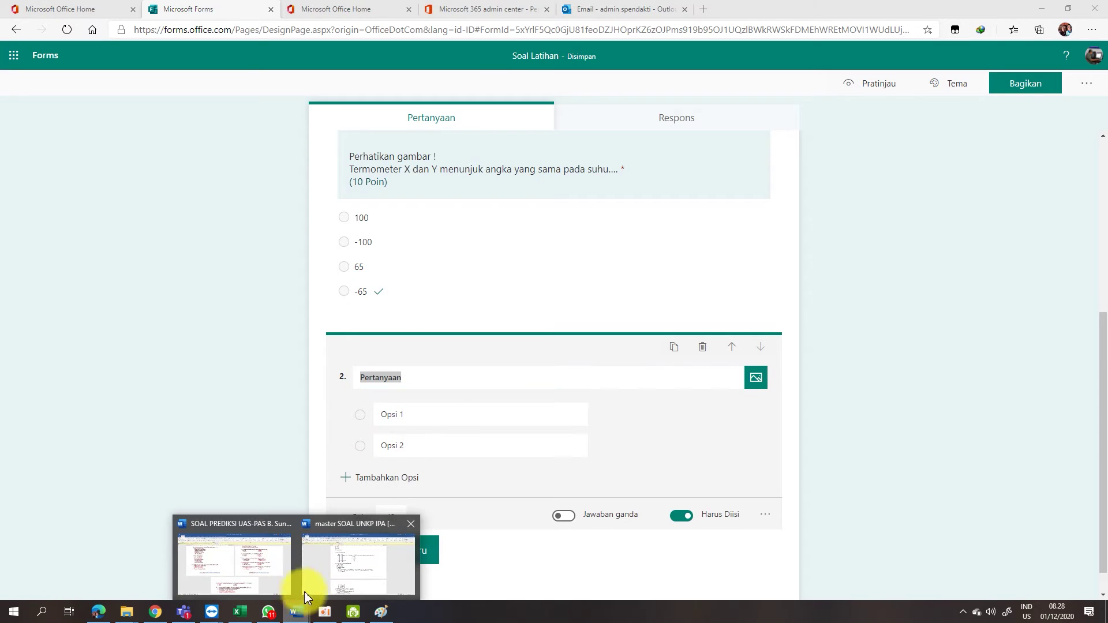
{"action": "left_click", "coordinate": [337, 575]}
{"action": "left_click", "coordinate": [540, 314]}
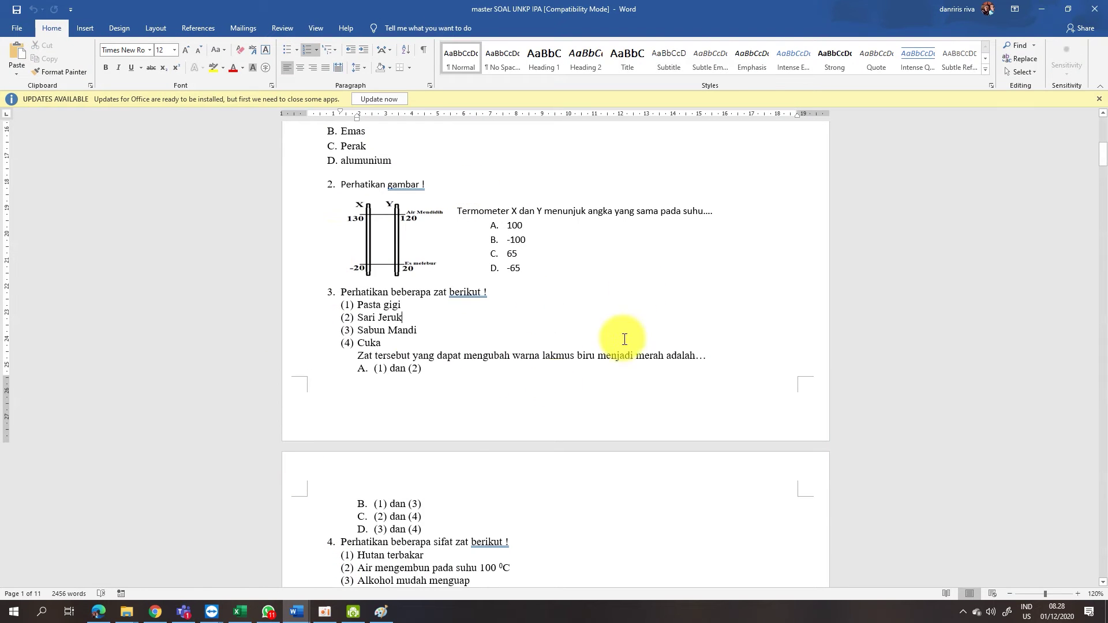
{"action": "scroll", "coordinate": [529, 322], "scroll_direction": "up", "scroll_amount": 3}
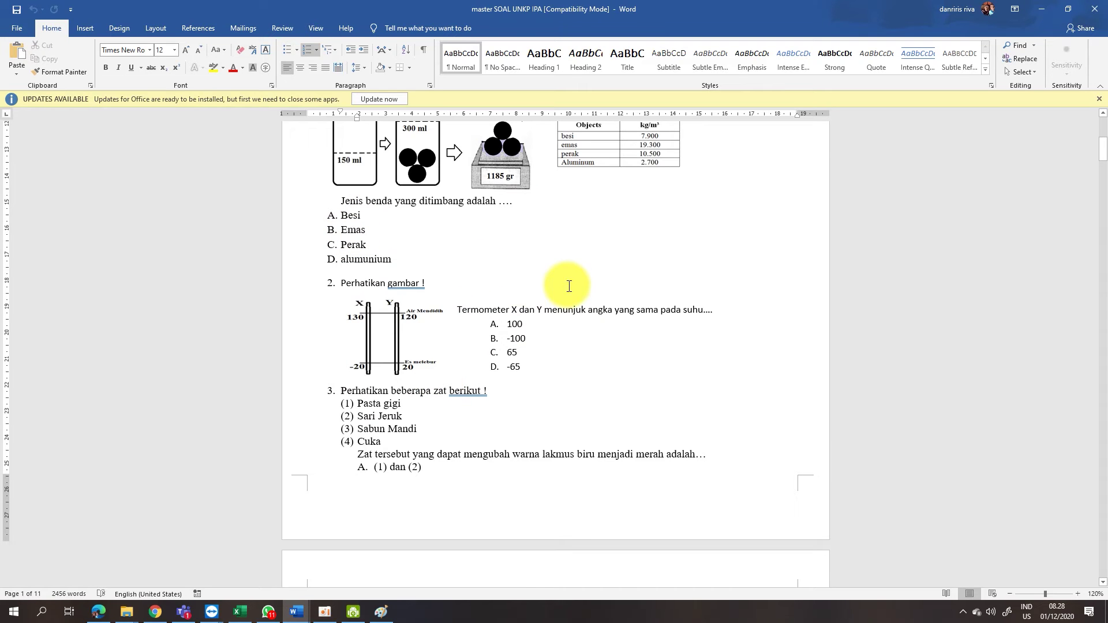
{"action": "left_click", "coordinate": [17, 32]}
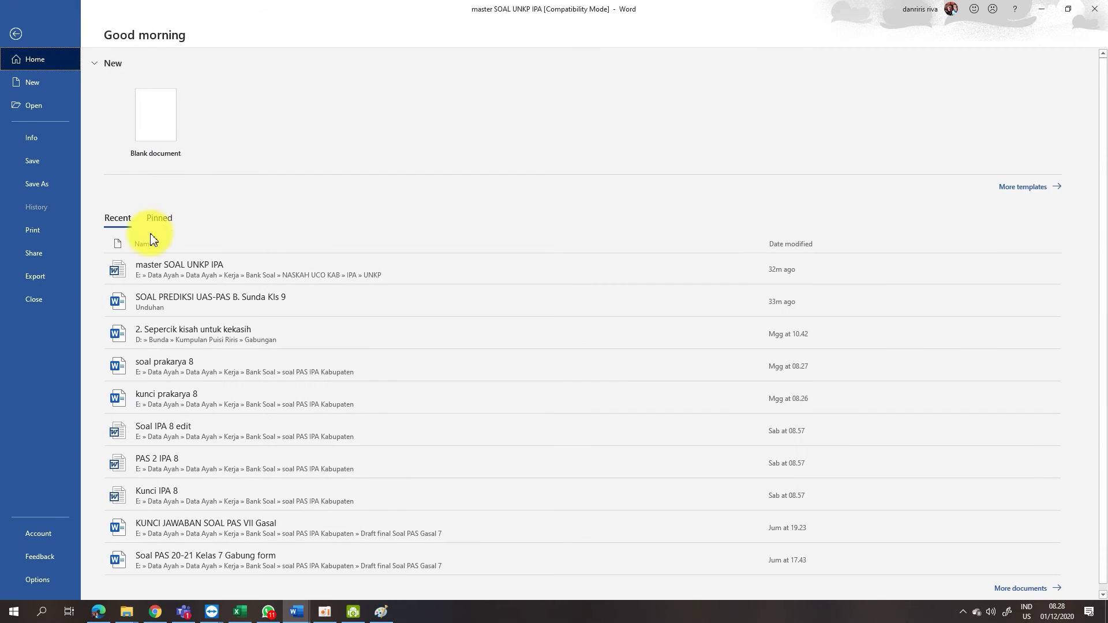
{"action": "left_click", "coordinate": [39, 282]}
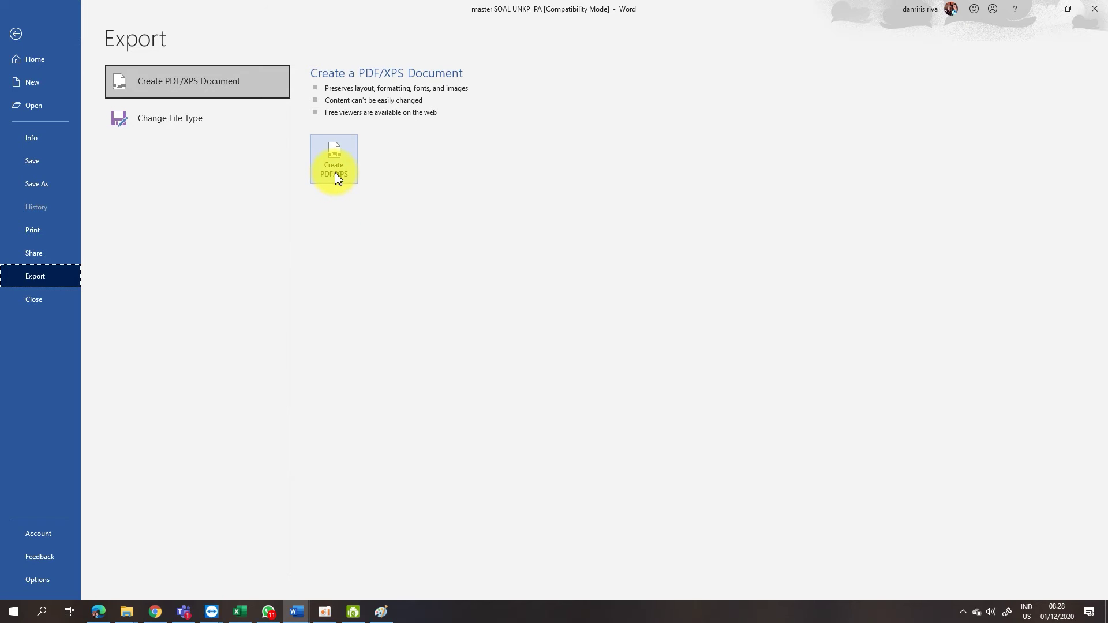
{"action": "left_click", "coordinate": [338, 178]}
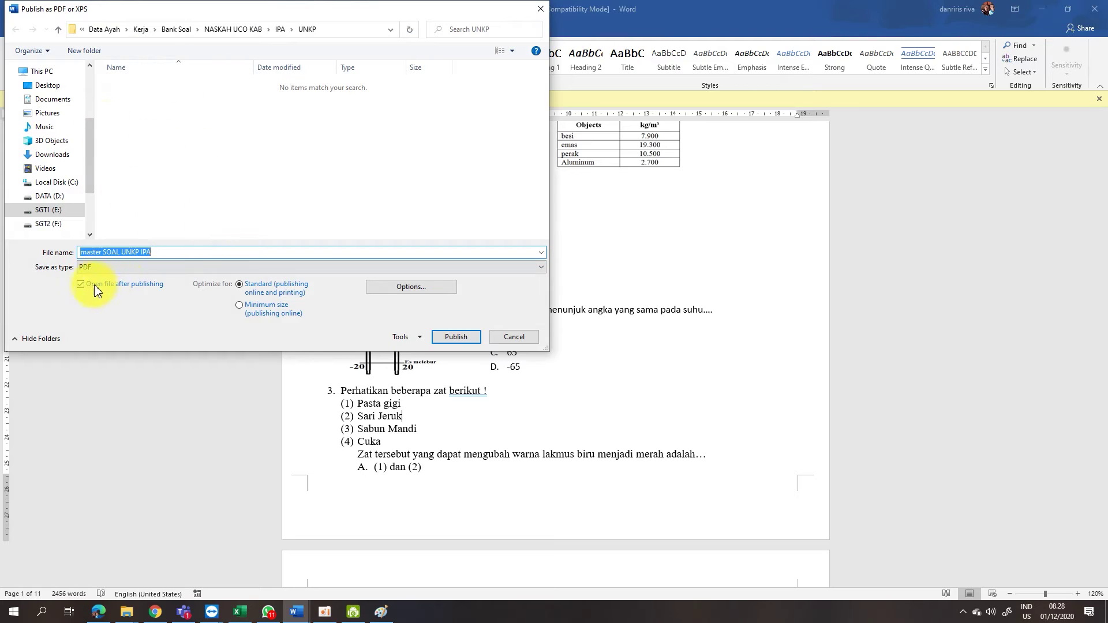
{"action": "left_click", "coordinate": [81, 285]}
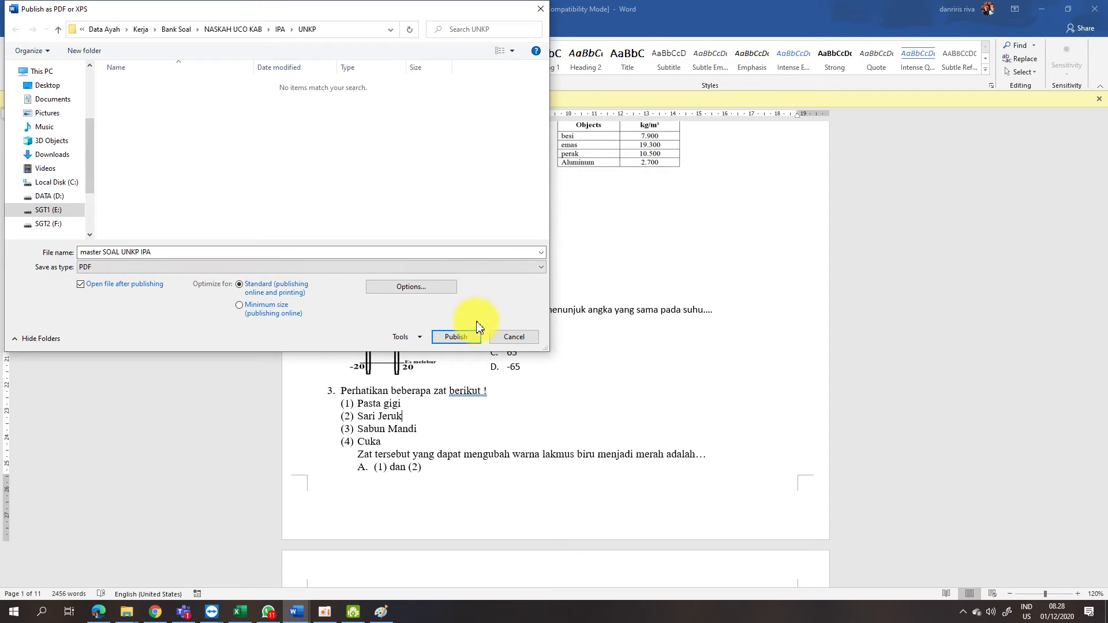
{"action": "left_click", "coordinate": [455, 339]}
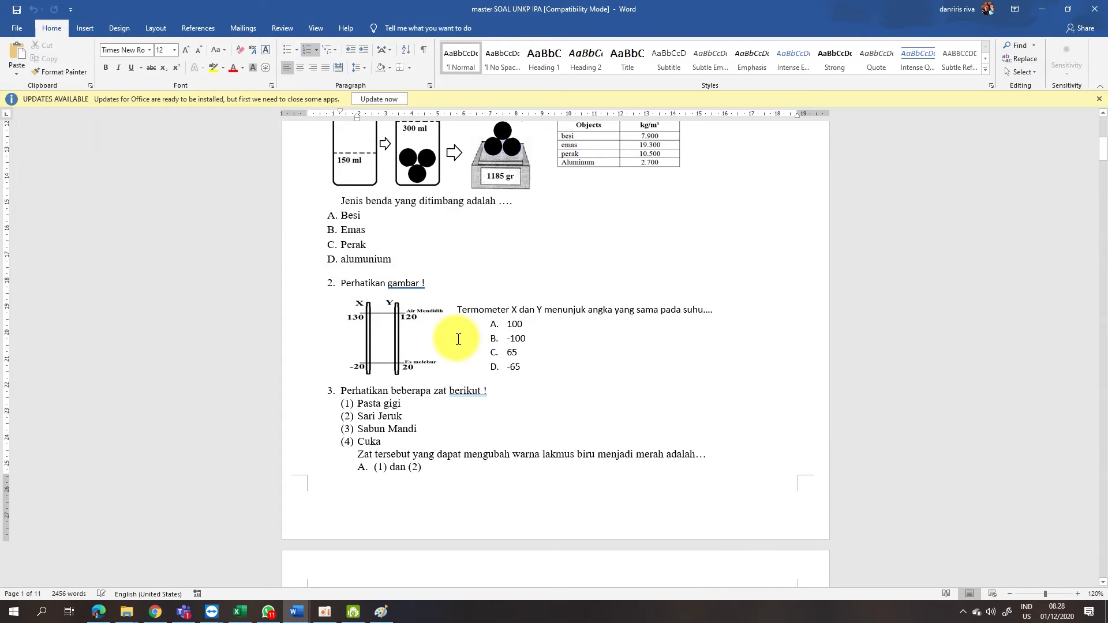
Step: Set the zoom of the exported PDF to 115%
{"action": "scroll", "coordinate": [491, 288], "scroll_direction": "down", "scroll_amount": 15}
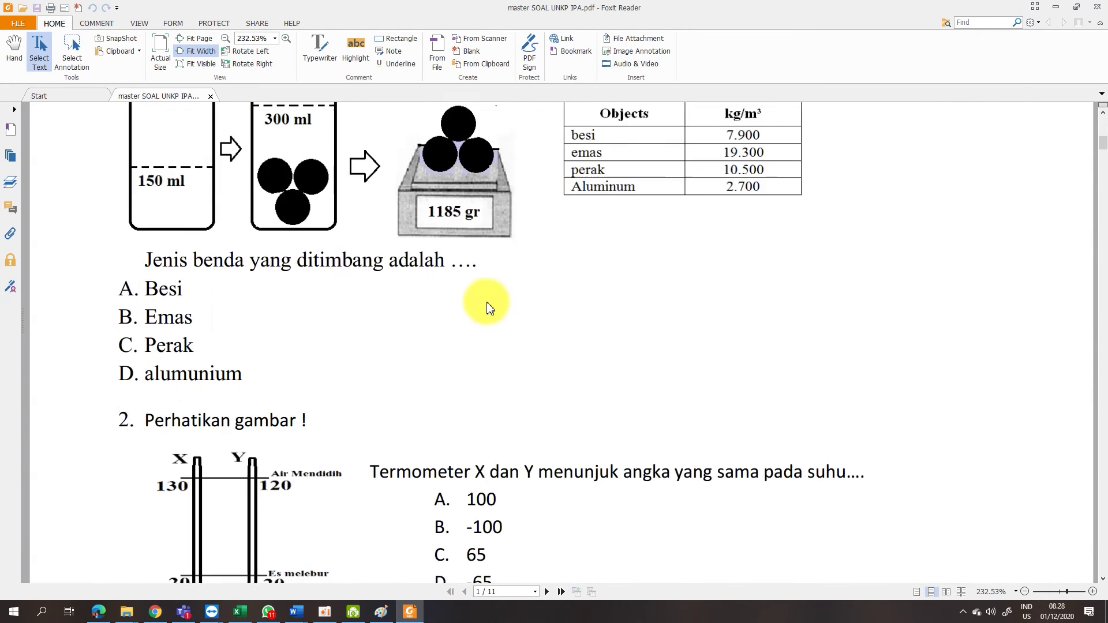
{"action": "scroll", "coordinate": [488, 307], "scroll_direction": "down", "scroll_amount": 3}
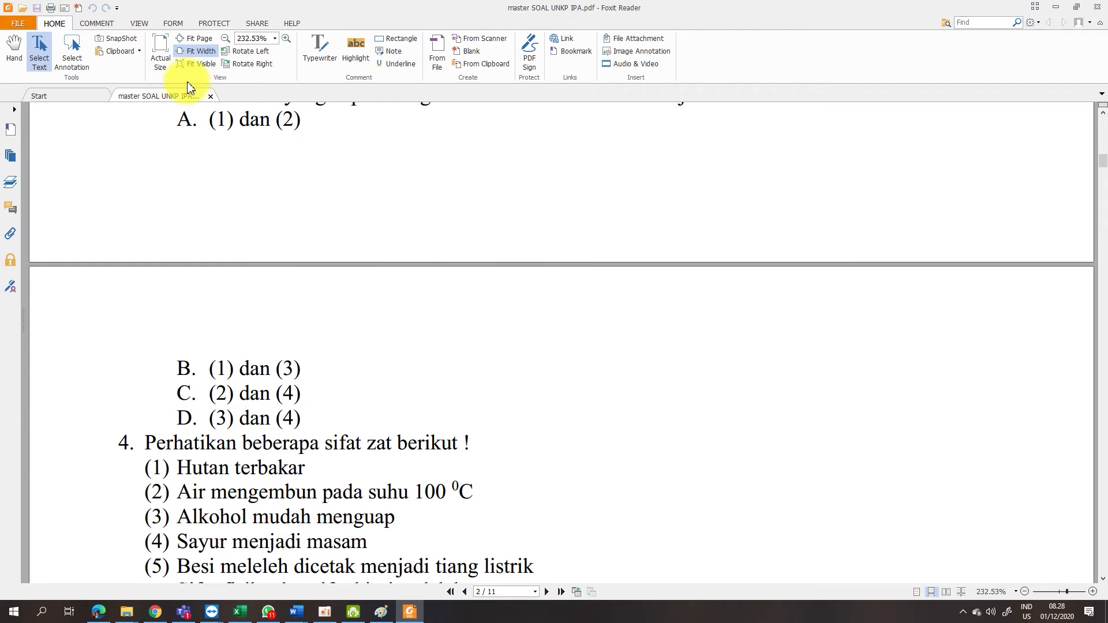
{"action": "left_click", "coordinate": [242, 41]}
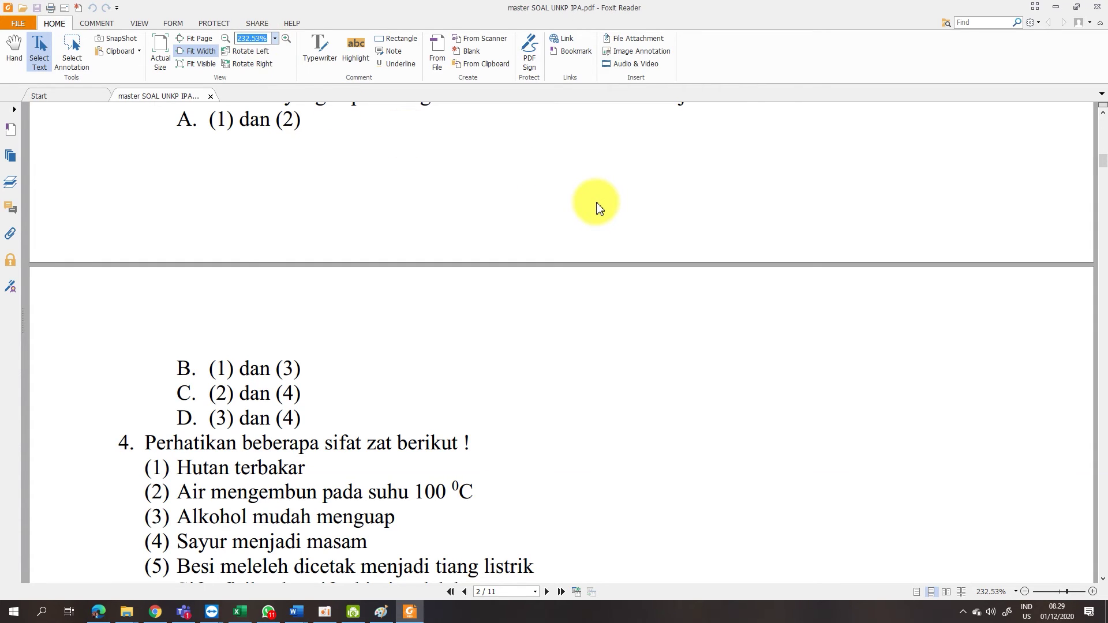
{"action": "type", "text": "115"}
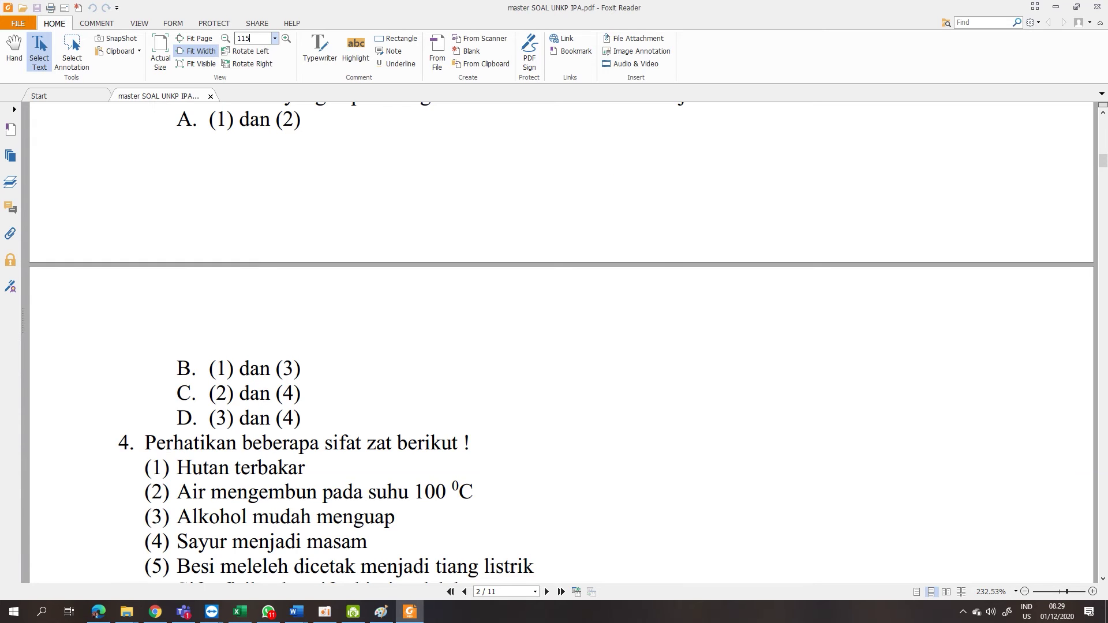
{"action": "key", "text": "Return"}
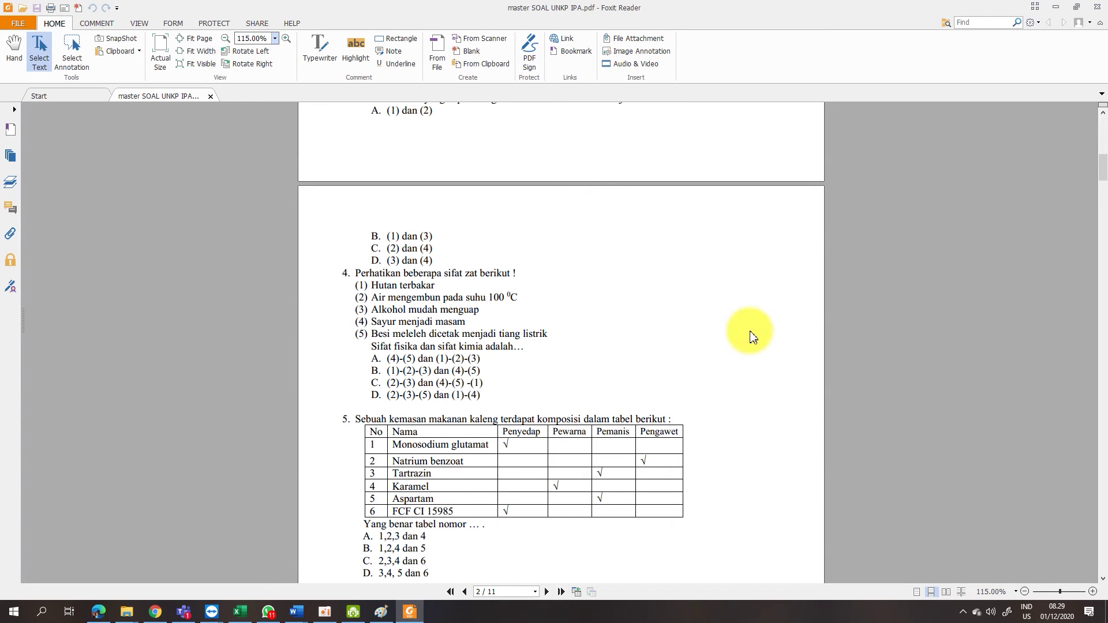
Step: Copy question 5's text and composition table on page 2 to the clipboard as a snapshot, leaving out the answer choices
{"action": "scroll", "coordinate": [718, 329], "scroll_direction": "down", "scroll_amount": 1}
{"action": "scroll", "coordinate": [717, 323], "scroll_direction": "up", "scroll_amount": 8}
{"action": "scroll", "coordinate": [718, 326], "scroll_direction": "up", "scroll_amount": 5}
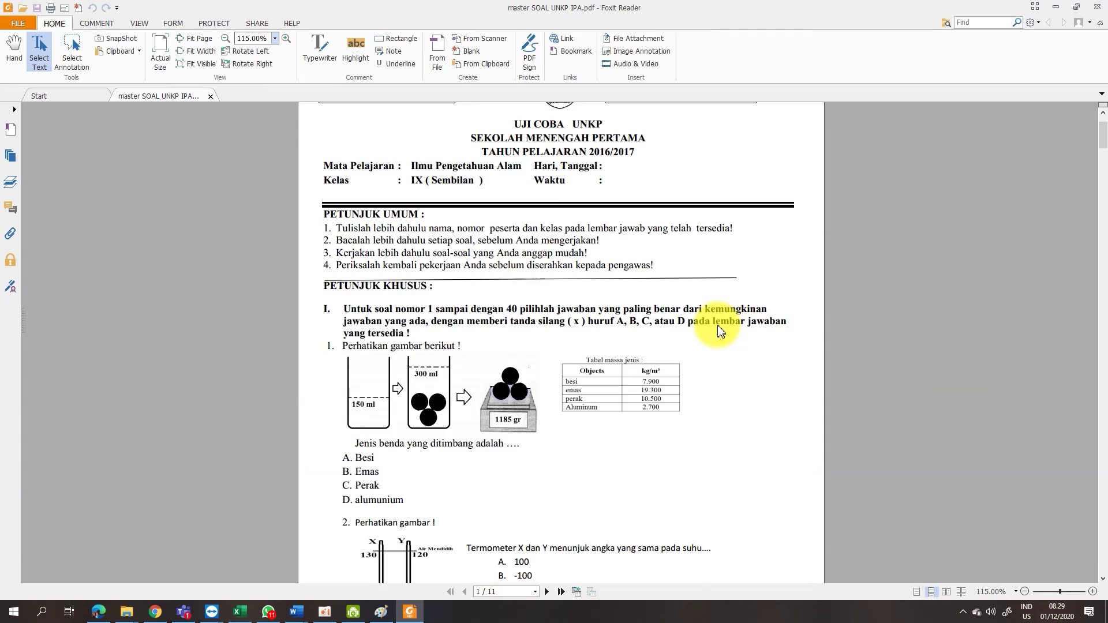
{"action": "scroll", "coordinate": [722, 340], "scroll_direction": "down", "scroll_amount": 8}
{"action": "scroll", "coordinate": [726, 356], "scroll_direction": "down", "scroll_amount": 5}
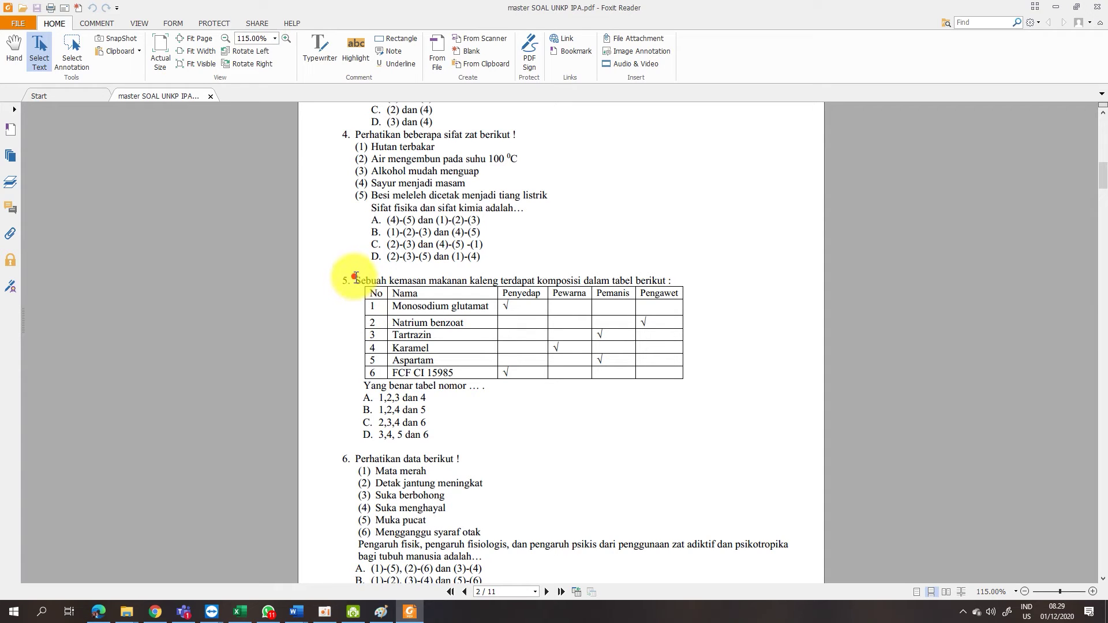
{"action": "left_click_drag", "start_coordinate": [356, 276], "coordinate": [486, 383]}
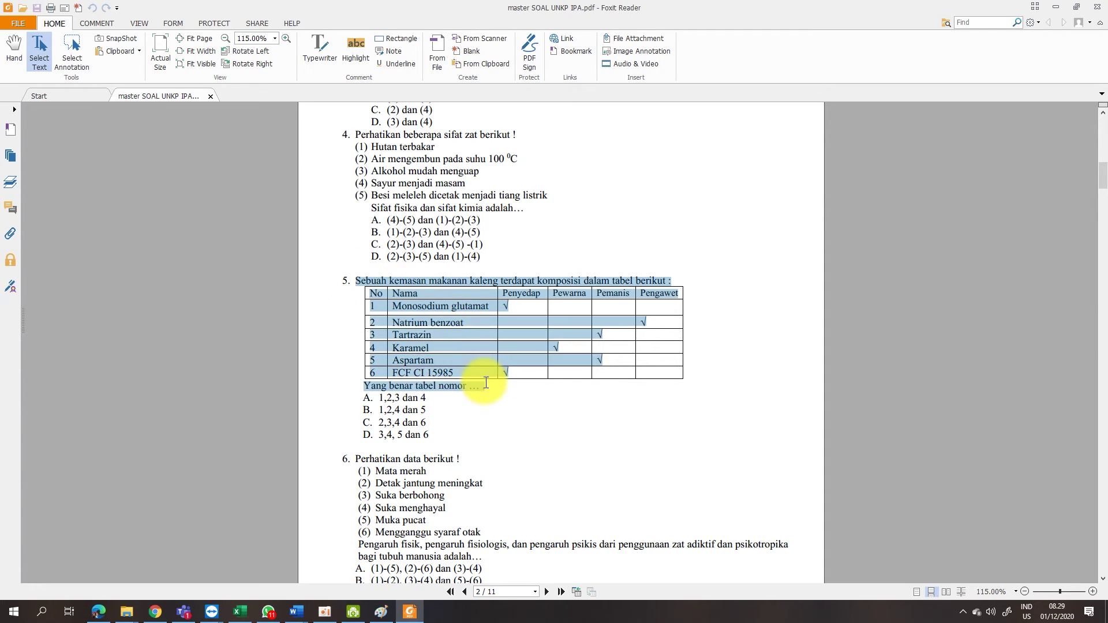
{"action": "left_click", "coordinate": [451, 353]}
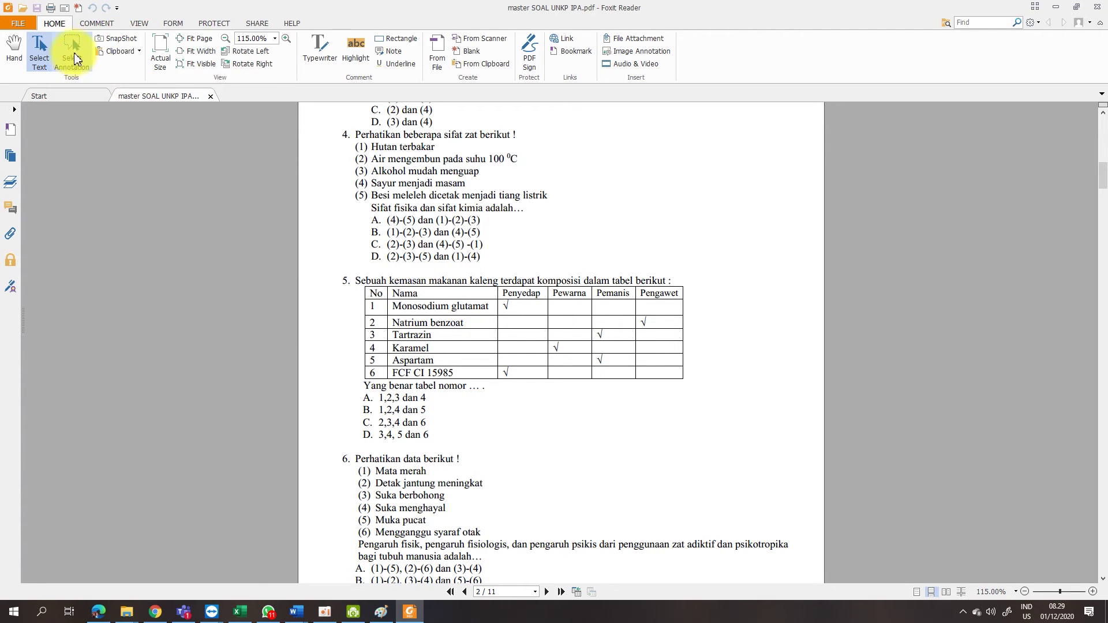
{"action": "left_click", "coordinate": [122, 43]}
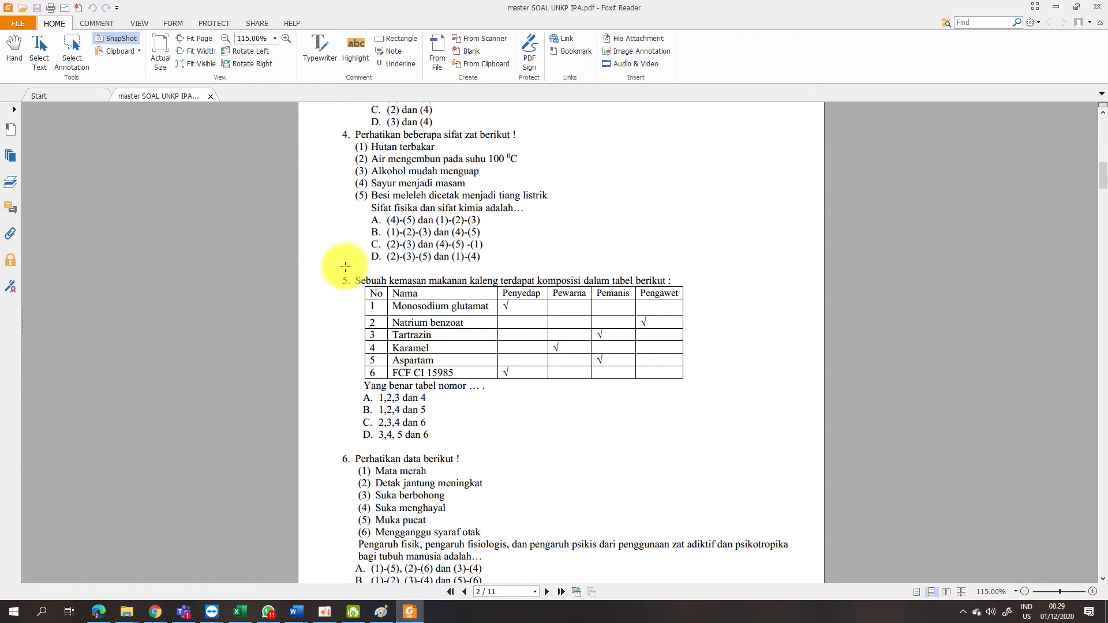
{"action": "left_click_drag", "start_coordinate": [353, 272], "coordinate": [699, 393]}
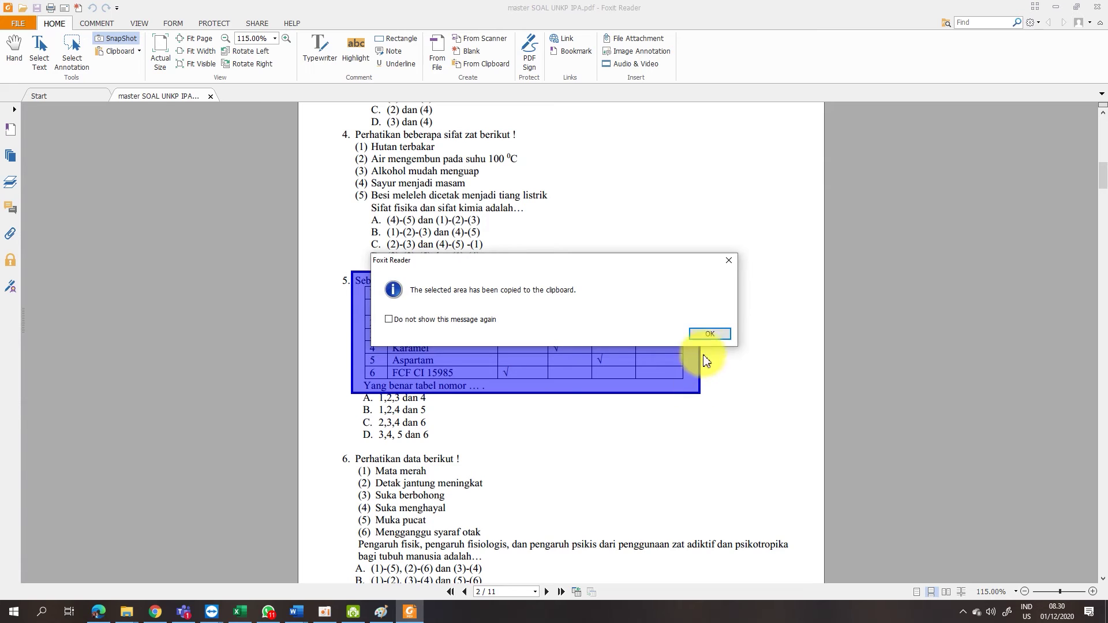
{"action": "left_click", "coordinate": [709, 334]}
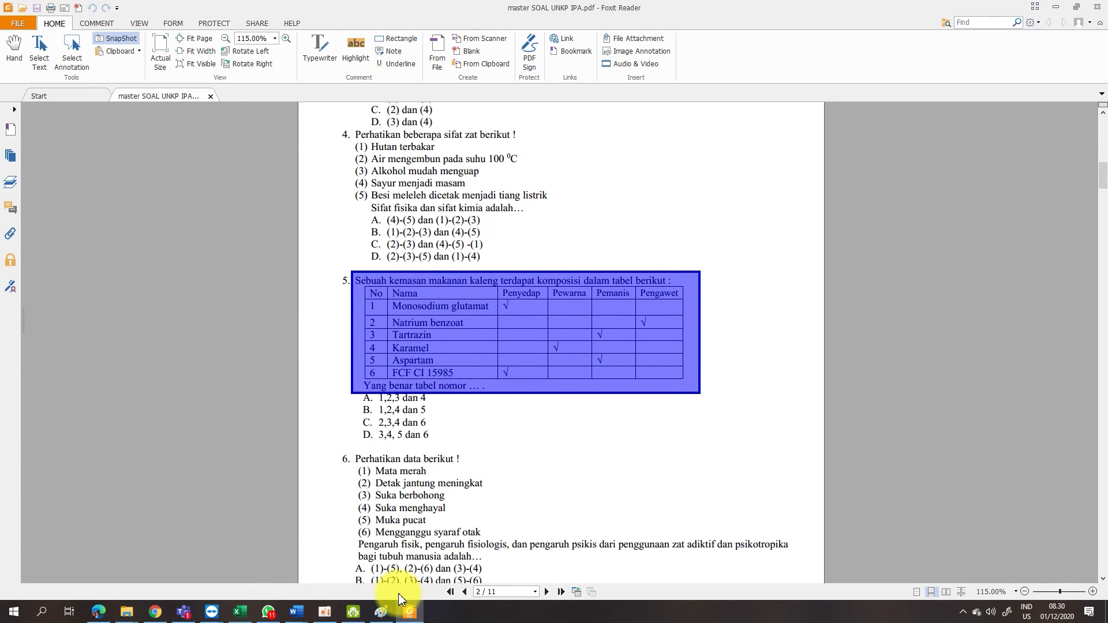
Step: Switch to Paint, paste the copied table snapshot into a new image and crop the canvas to it
{"action": "left_click", "coordinate": [98, 611]}
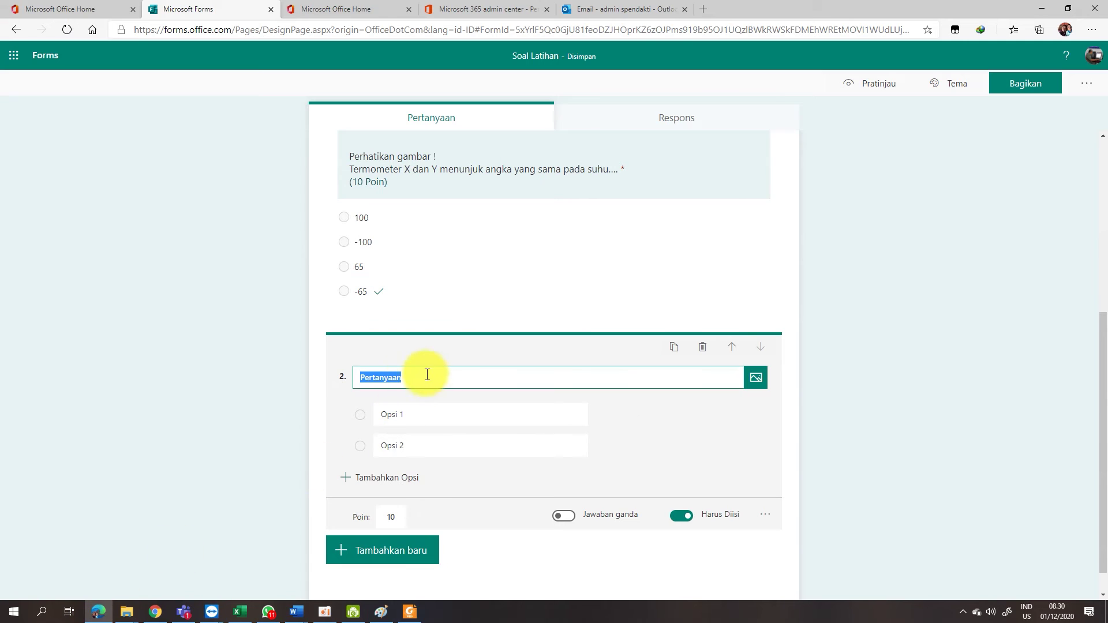
{"action": "left_click", "coordinate": [381, 613]}
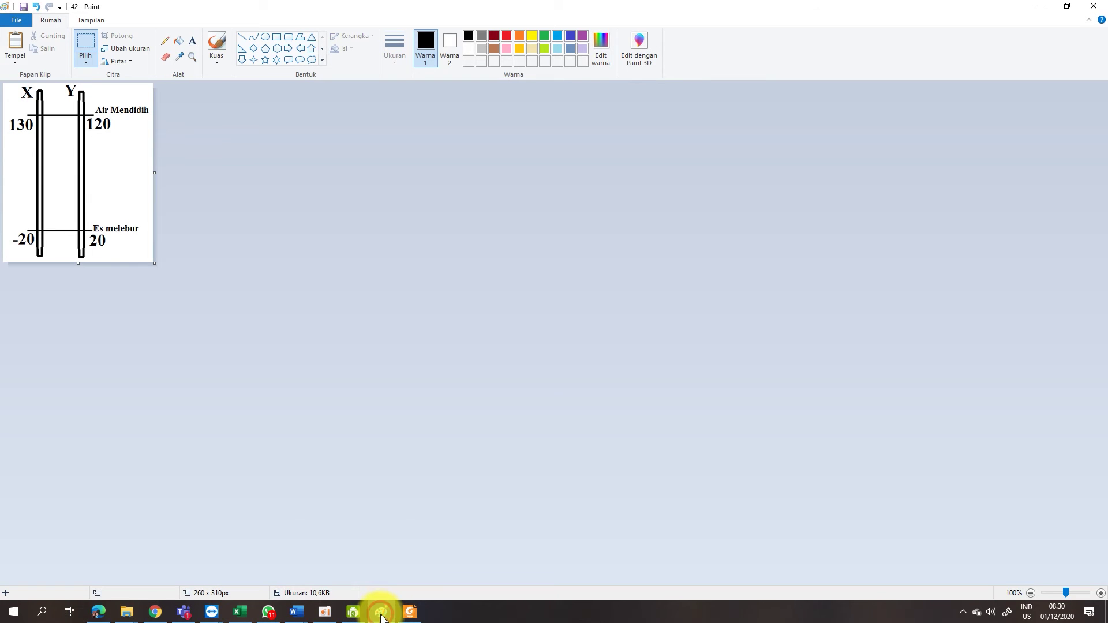
{"action": "left_click", "coordinate": [18, 21]}
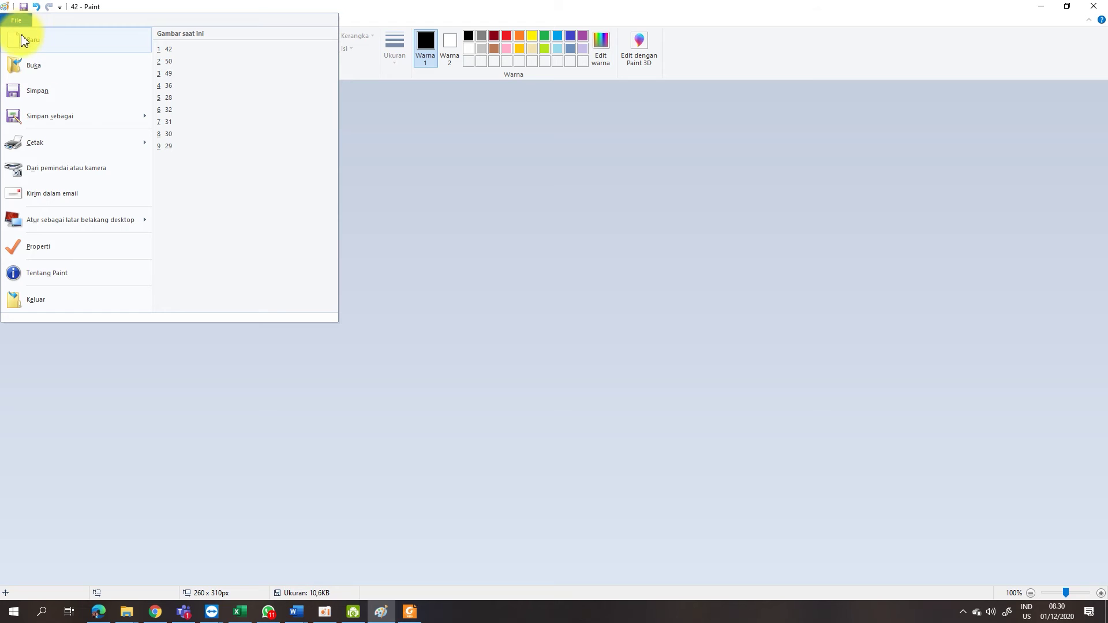
{"action": "left_click", "coordinate": [22, 41]}
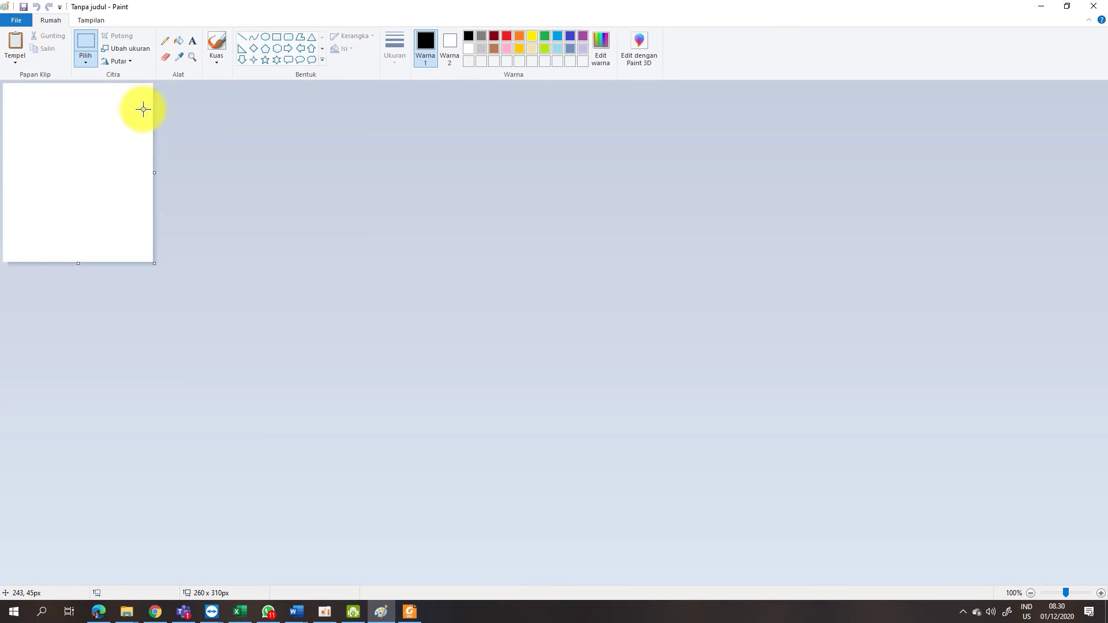
{"action": "left_click", "coordinate": [18, 44]}
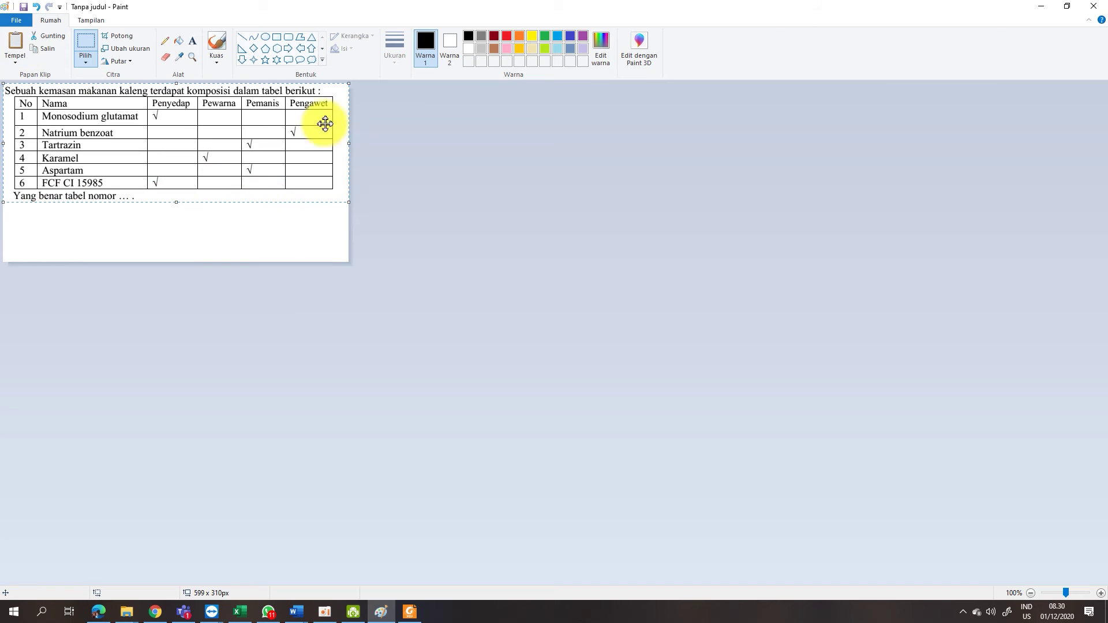
{"action": "left_click", "coordinate": [122, 38]}
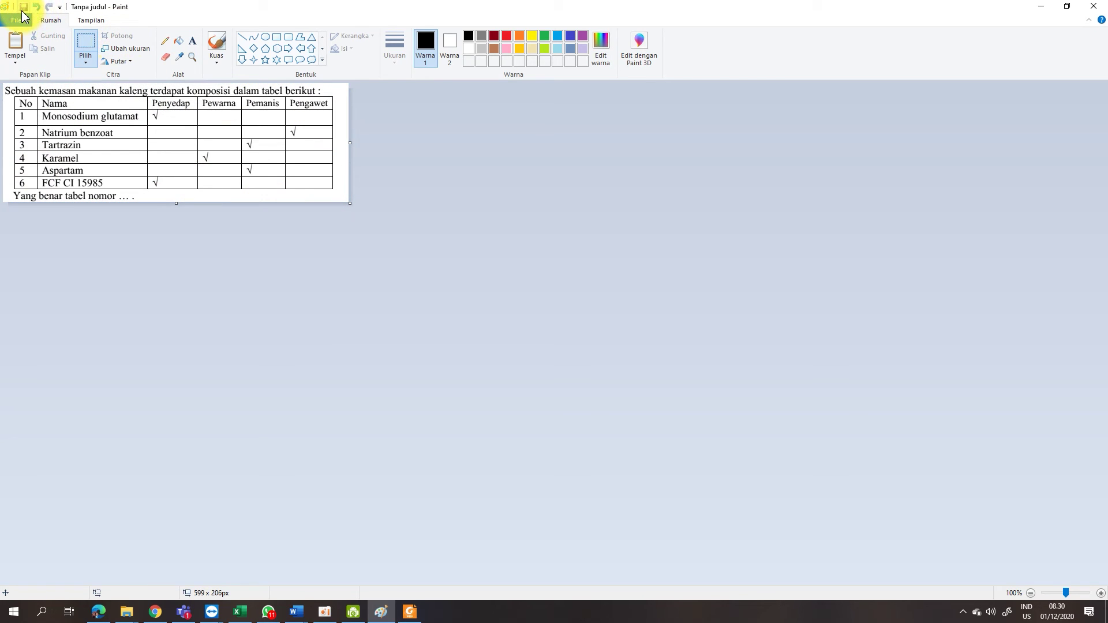
Step: Save the cropped table image as a PNG named 52 in the soal IPAku folder
{"action": "left_click", "coordinate": [17, 20]}
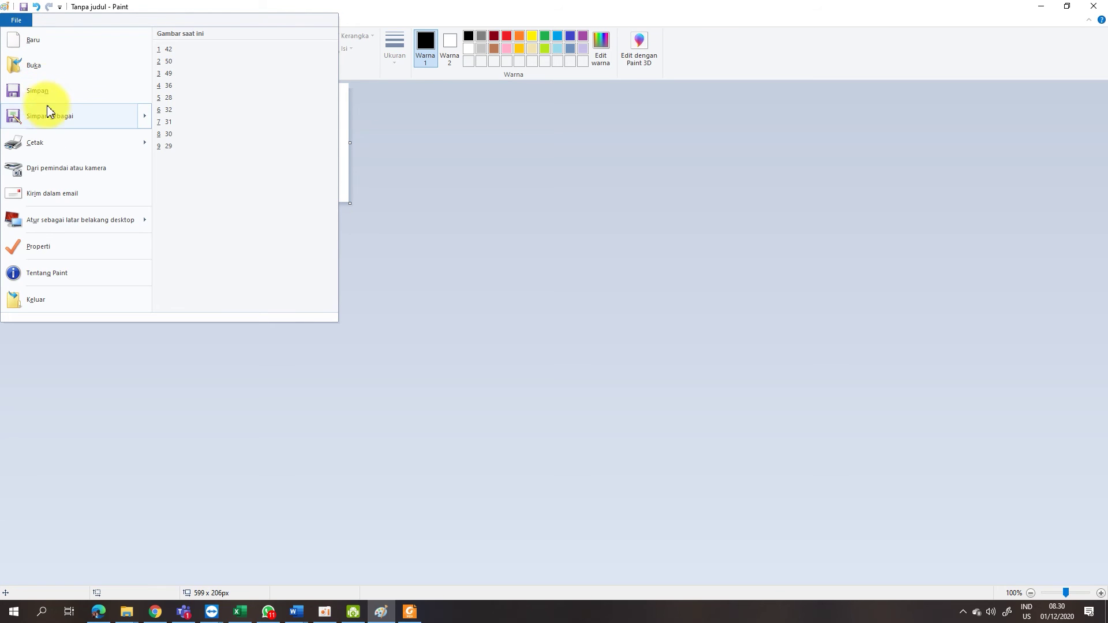
{"action": "left_click", "coordinate": [41, 116]}
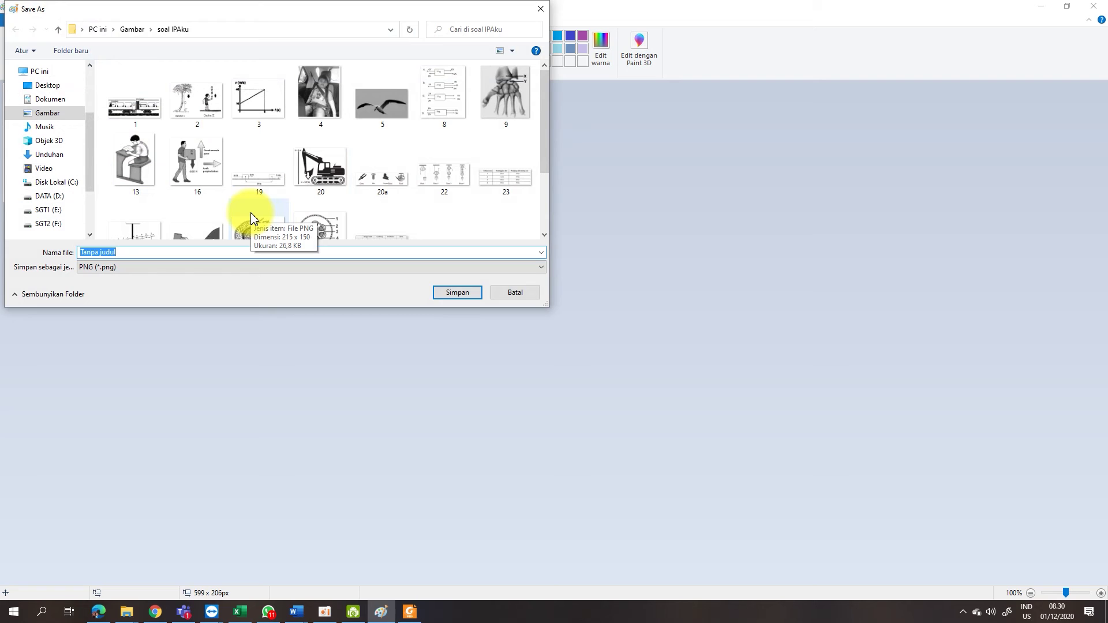
{"action": "type", "text": "52"}
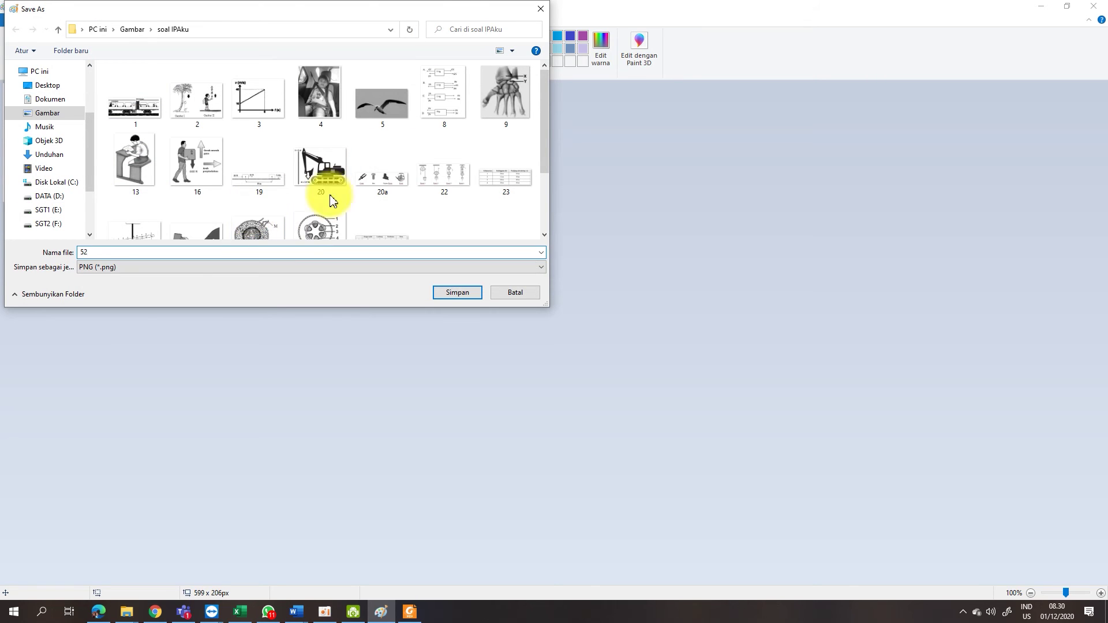
{"action": "left_click", "coordinate": [452, 294]}
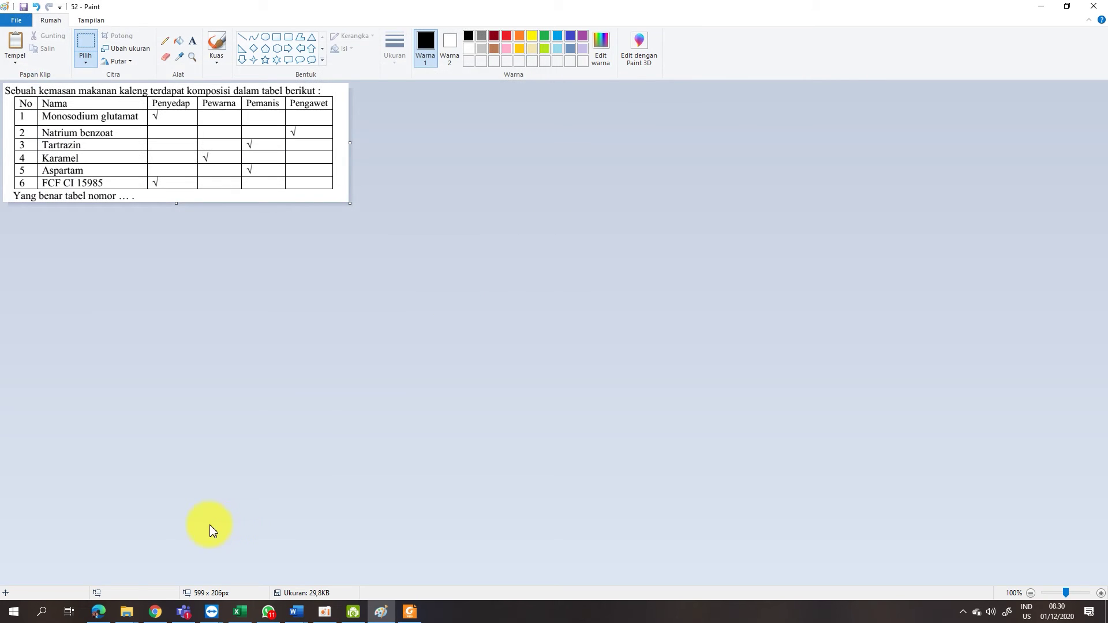
Step: Switch to Microsoft Forms and insert the picture 52 from the soal IPAku folder into question 2
{"action": "left_click", "coordinate": [98, 611]}
{"action": "left_click", "coordinate": [756, 379]}
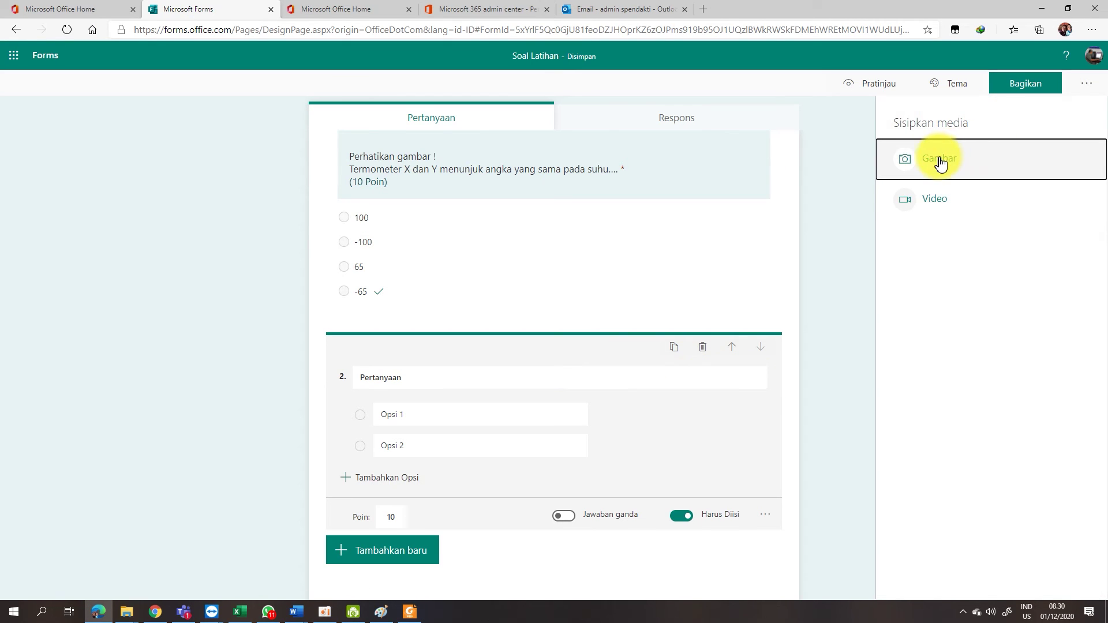
{"action": "left_click", "coordinate": [939, 163]}
{"action": "left_click", "coordinate": [984, 149]}
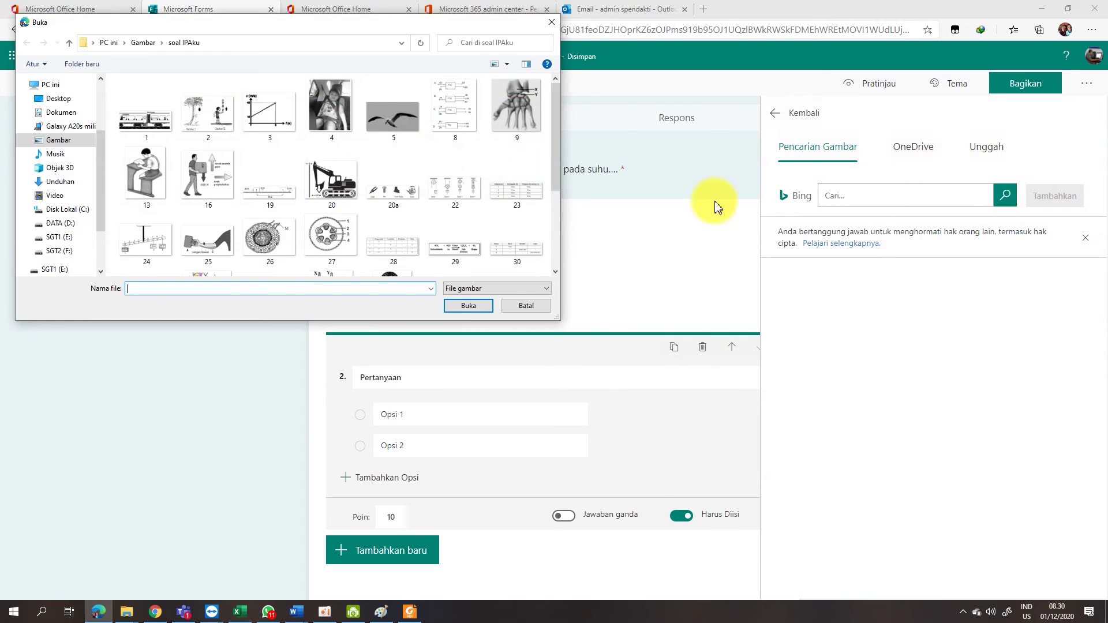
{"action": "left_click_drag", "start_coordinate": [558, 136], "coordinate": [553, 217]}
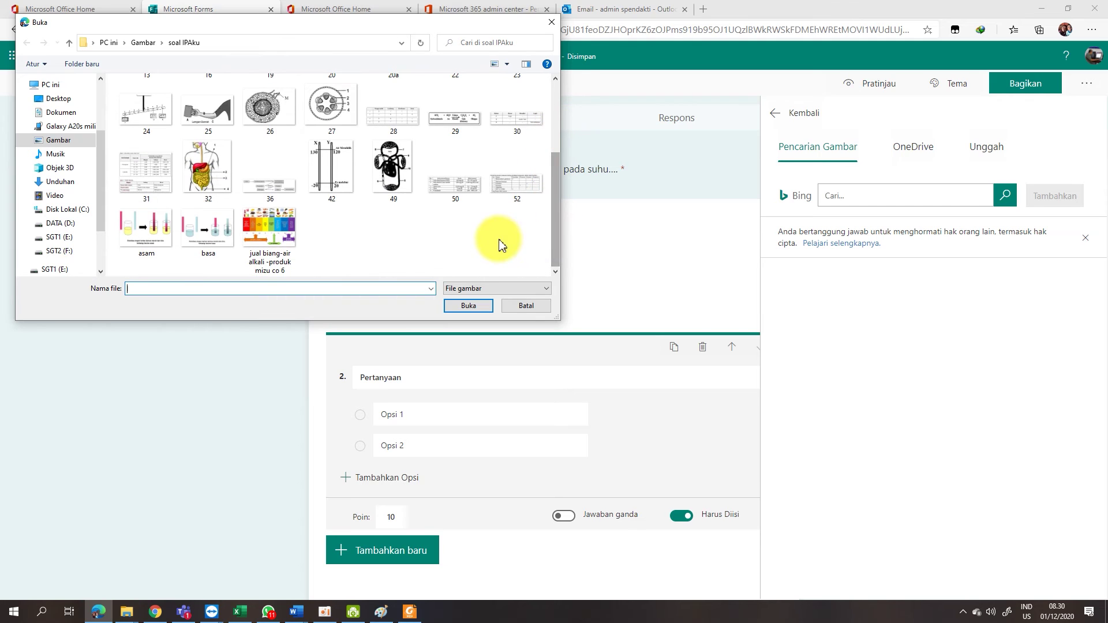
{"action": "double_click", "coordinate": [510, 189]}
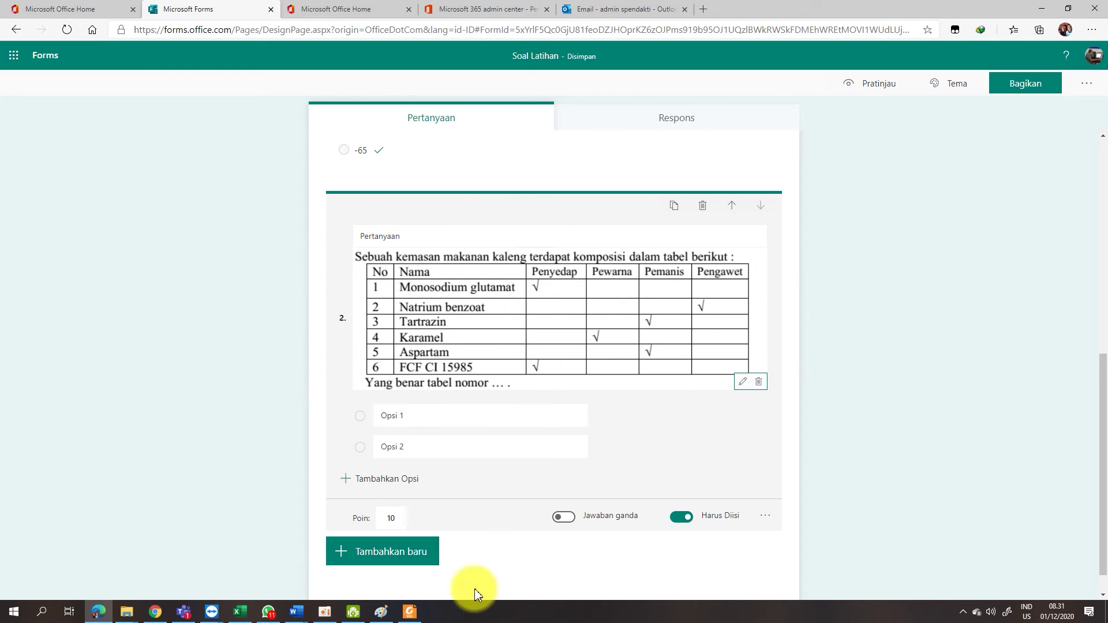
Step: Switch to Foxit Reader and copy only question 5's composition table as a snapshot, without the sentences above and below it
{"action": "left_click", "coordinate": [409, 612]}
{"action": "left_click", "coordinate": [455, 405]}
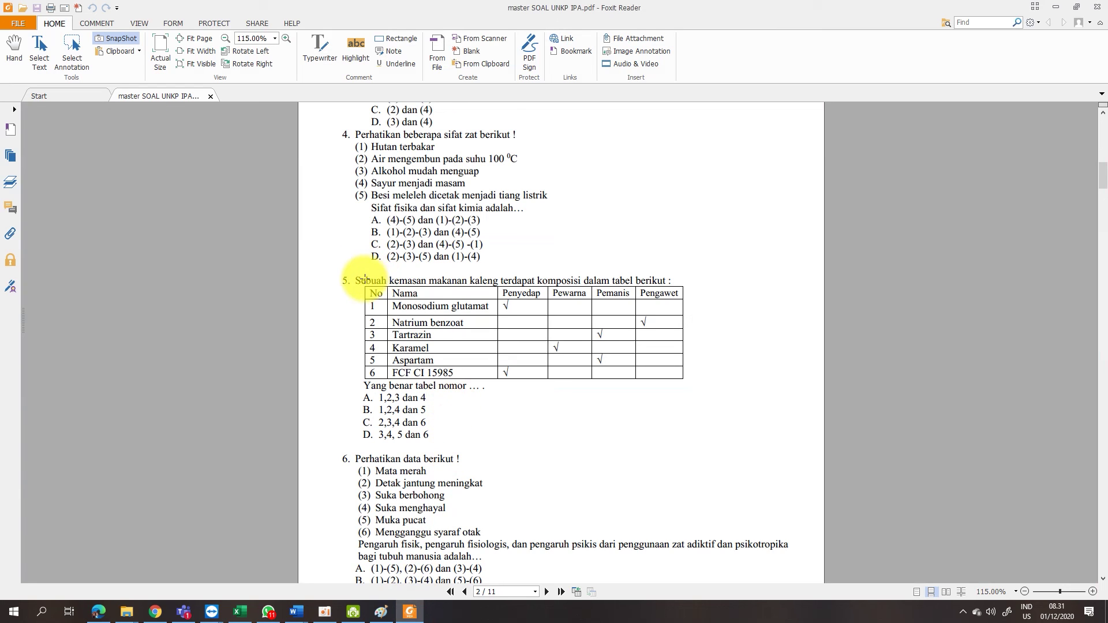
{"action": "left_click_drag", "start_coordinate": [359, 285], "coordinate": [691, 383]}
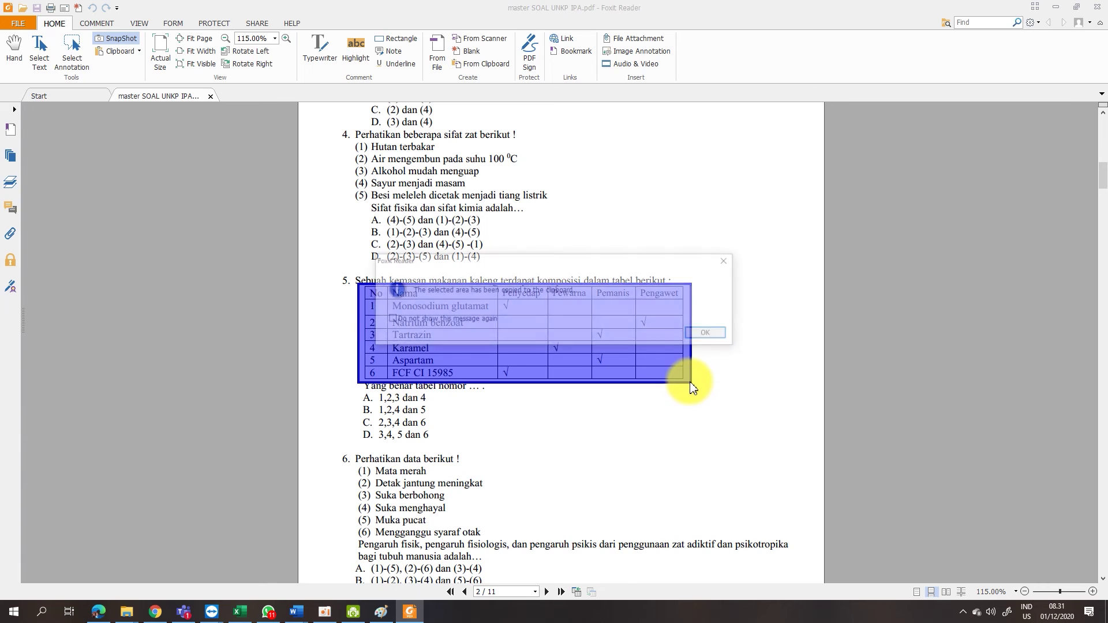
{"action": "left_click", "coordinate": [712, 336]}
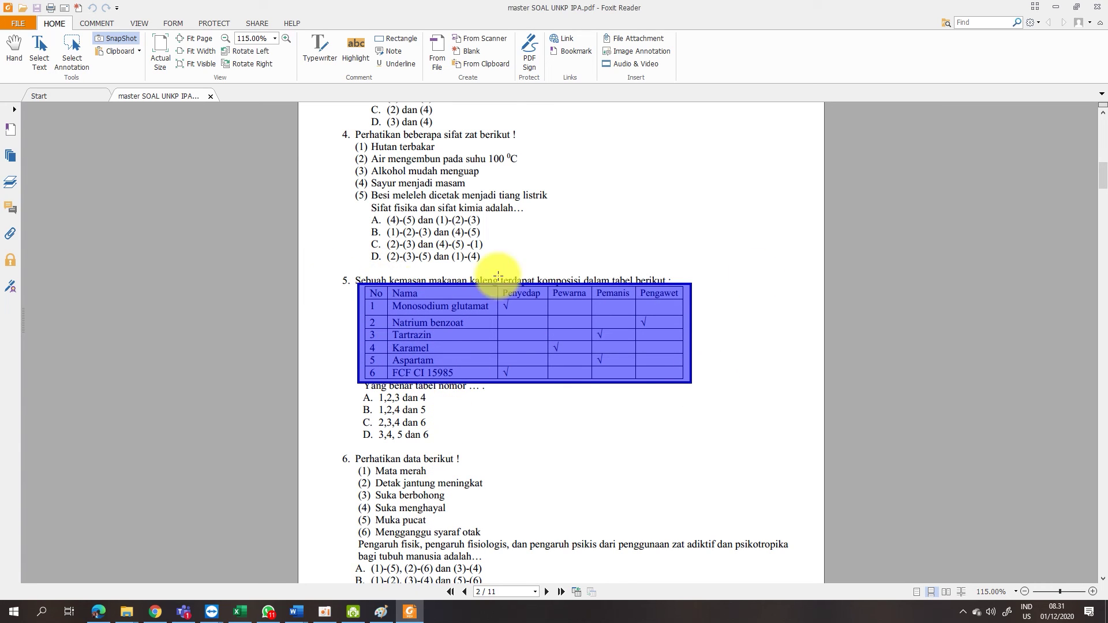
{"action": "left_click", "coordinate": [735, 394]}
Step: Switch to Paint, start a new image, paste the table-only snapshot and crop the canvas to it
{"action": "left_click", "coordinate": [382, 613]}
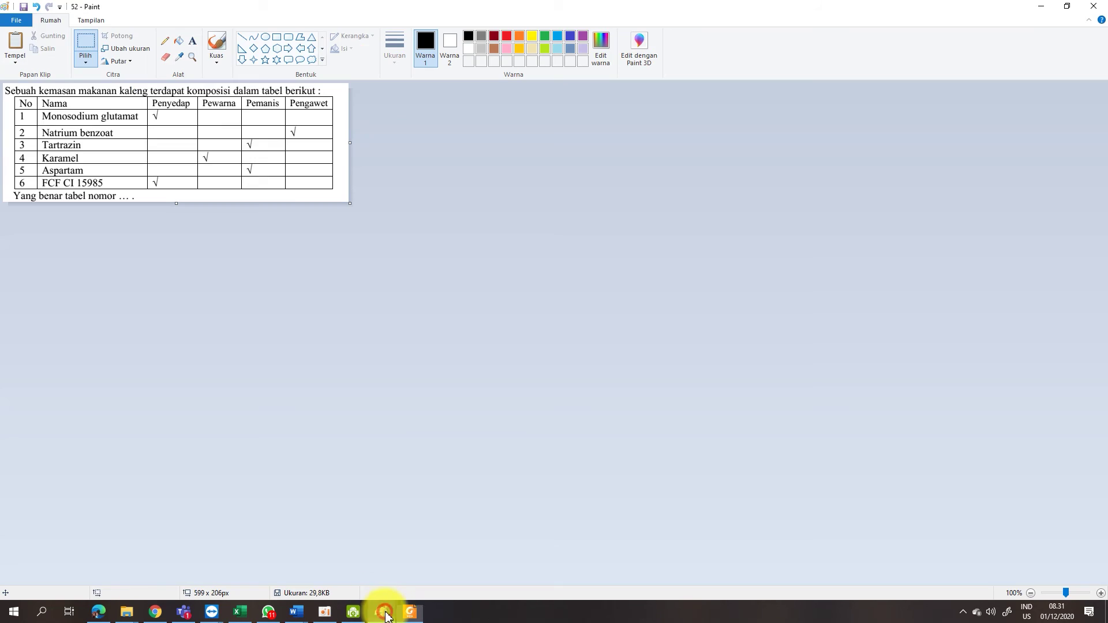
{"action": "left_click", "coordinate": [16, 20]}
{"action": "left_click", "coordinate": [20, 37]}
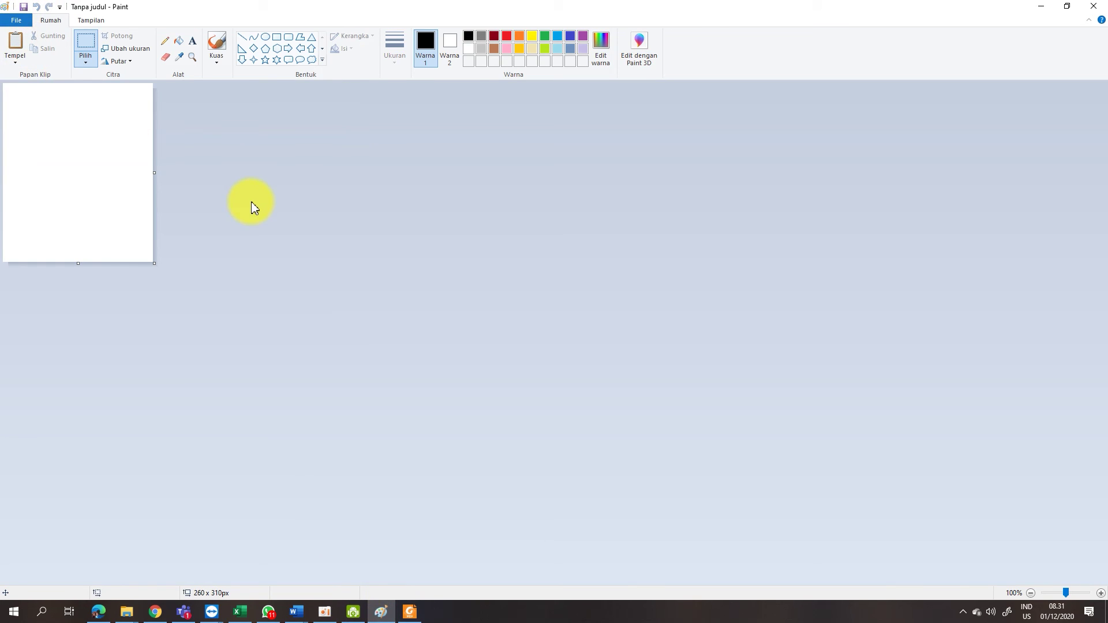
{"action": "key", "text": "ctrl+v"}
{"action": "left_click", "coordinate": [121, 39]}
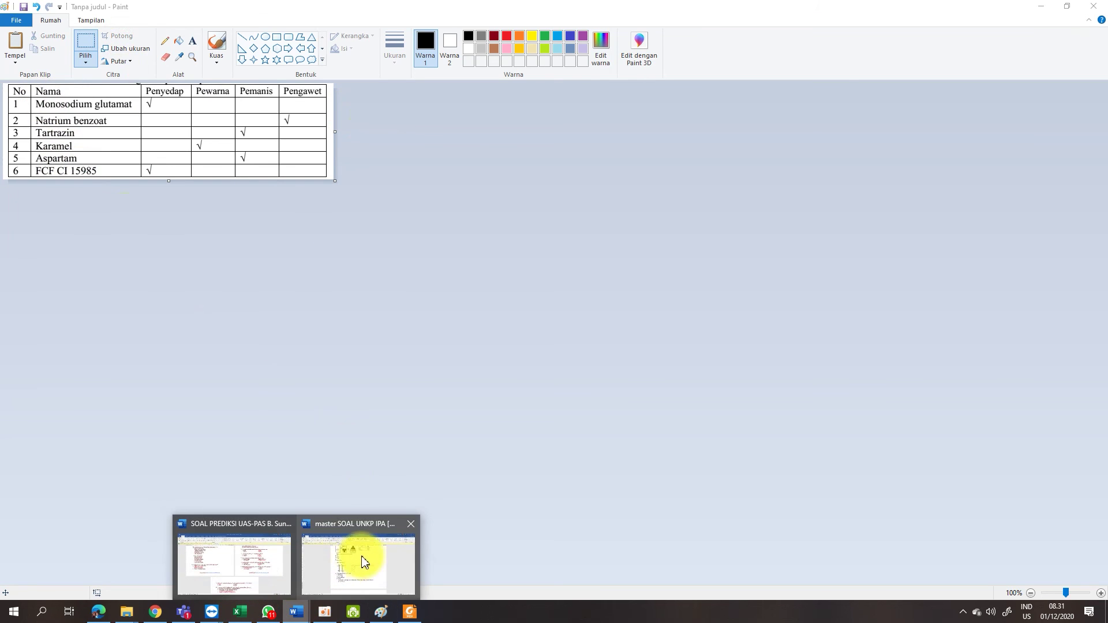
Step: Return to Foxit Reader and copy the text of question 5's four answer choices, leaving out the letters A to D
{"action": "left_click", "coordinate": [331, 553]}
{"action": "left_click", "coordinate": [409, 613]}
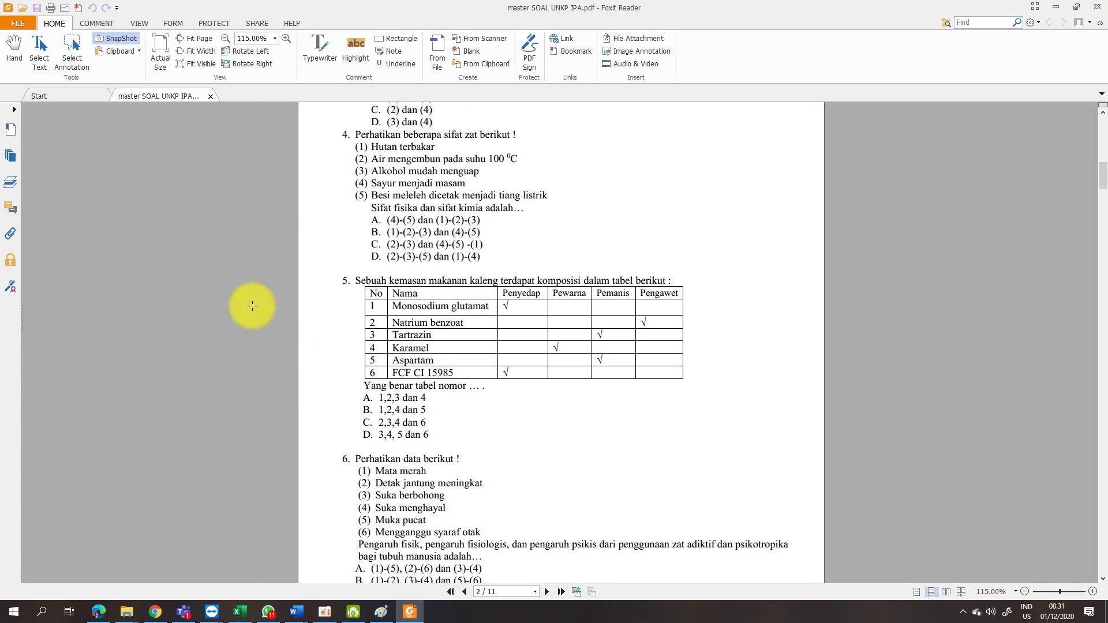
{"action": "scroll", "coordinate": [407, 359], "scroll_direction": "down", "scroll_amount": 2}
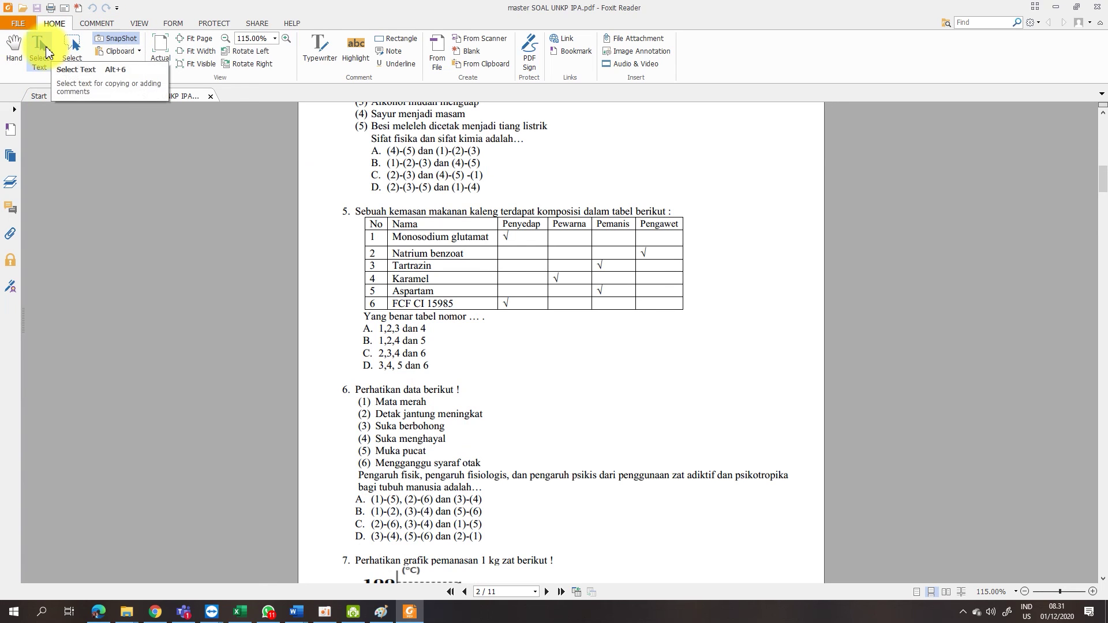
{"action": "left_click", "coordinate": [43, 56]}
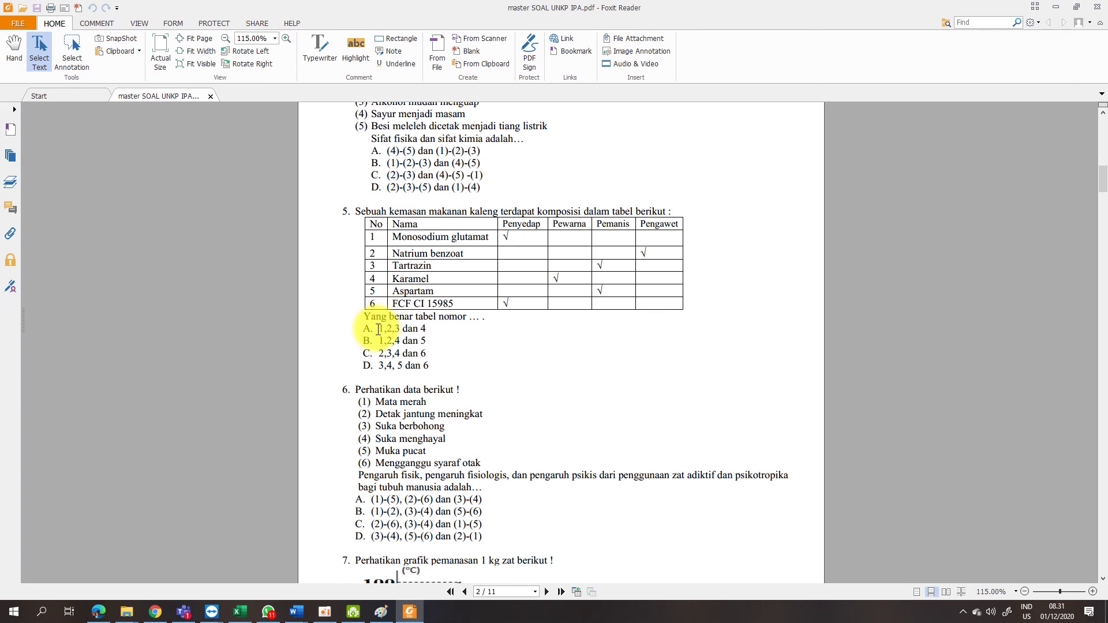
{"action": "left_click_drag", "start_coordinate": [378, 329], "coordinate": [429, 366]}
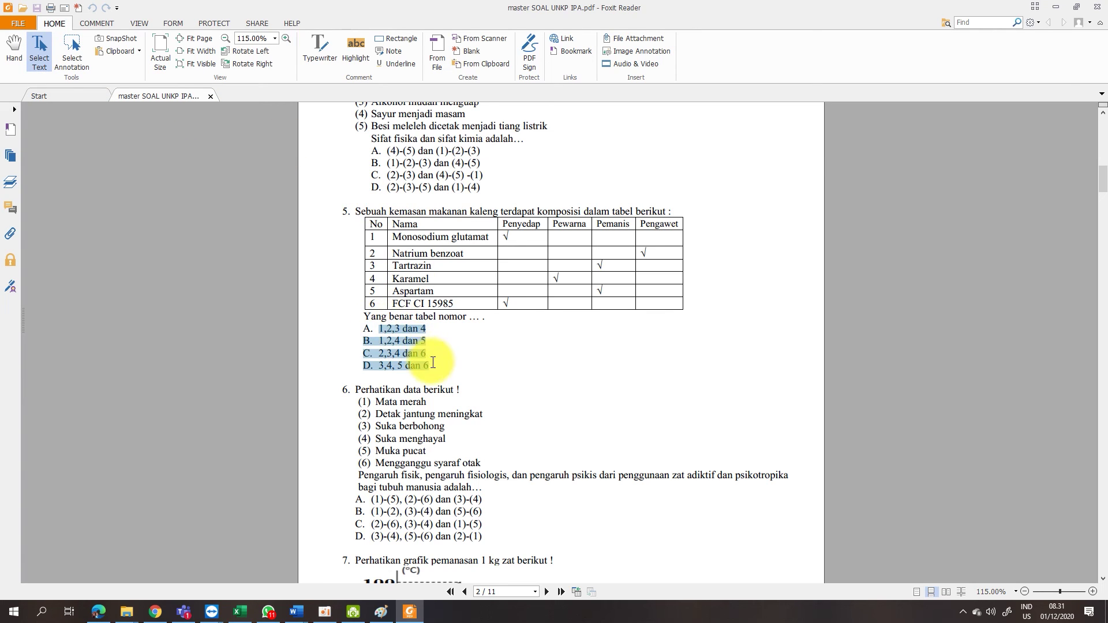
{"action": "left_click", "coordinate": [372, 346]}
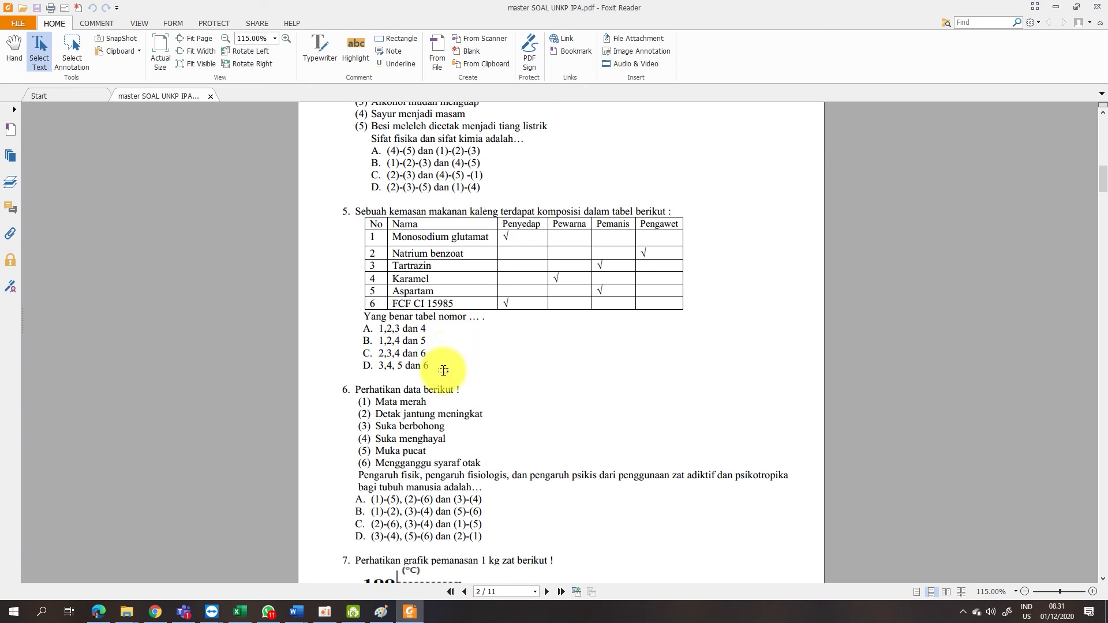
{"action": "left_click_drag", "start_coordinate": [429, 366], "coordinate": [379, 325]}
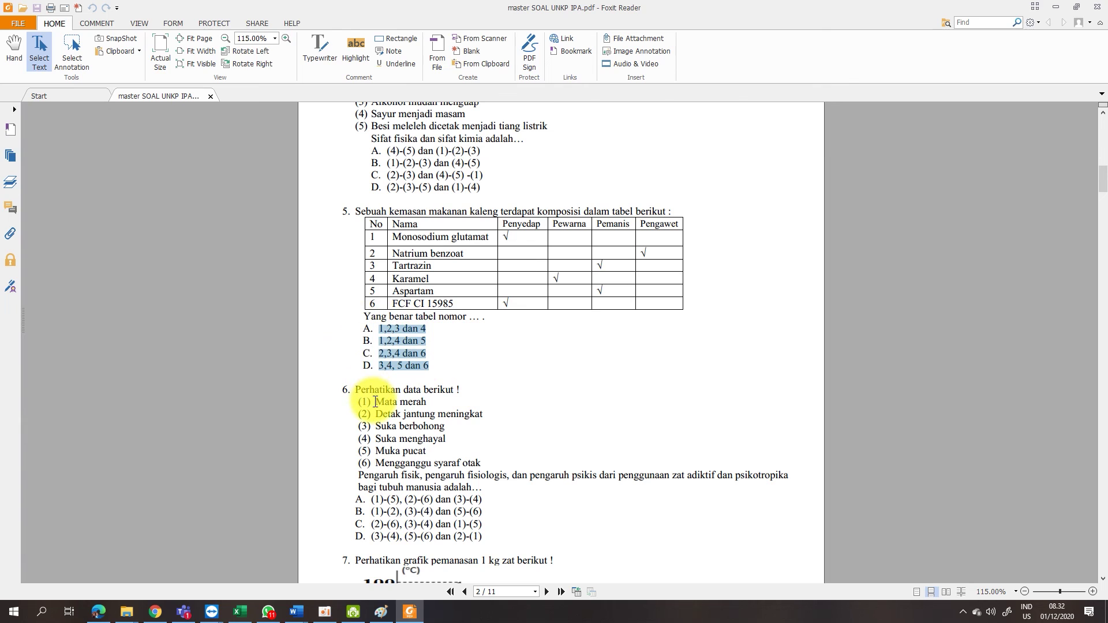
{"action": "right_click", "coordinate": [397, 332]}
{"action": "left_click", "coordinate": [408, 336]}
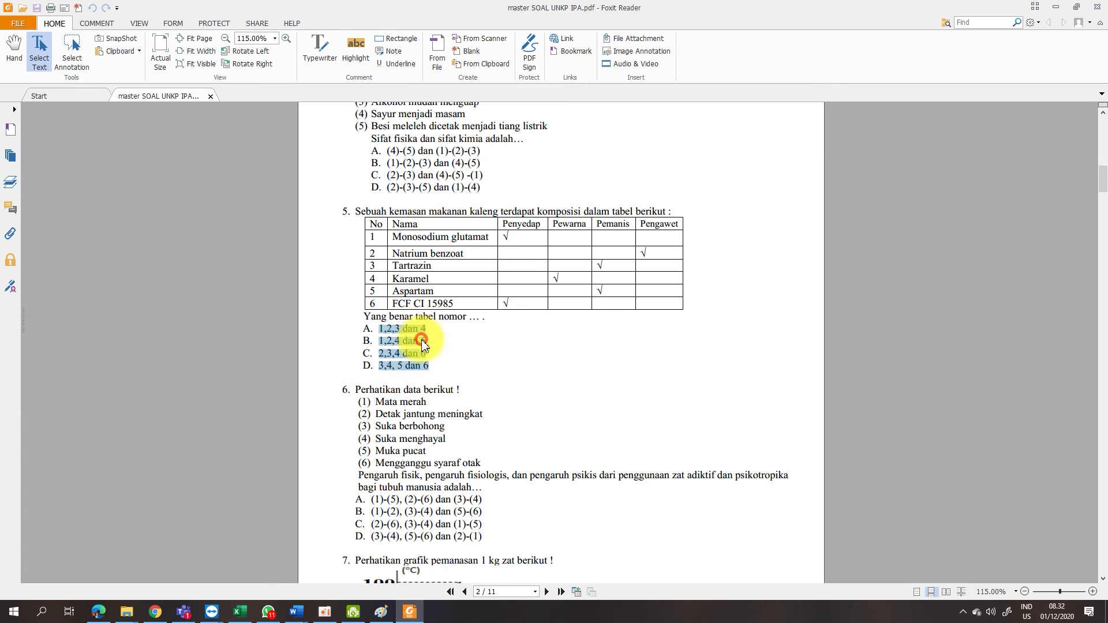
Step: Switch to Microsoft Forms, paste the four copied answers over question 2's first option and delete the leftover Opsi 2
{"action": "left_click", "coordinate": [97, 614]}
{"action": "left_click", "coordinate": [385, 421]}
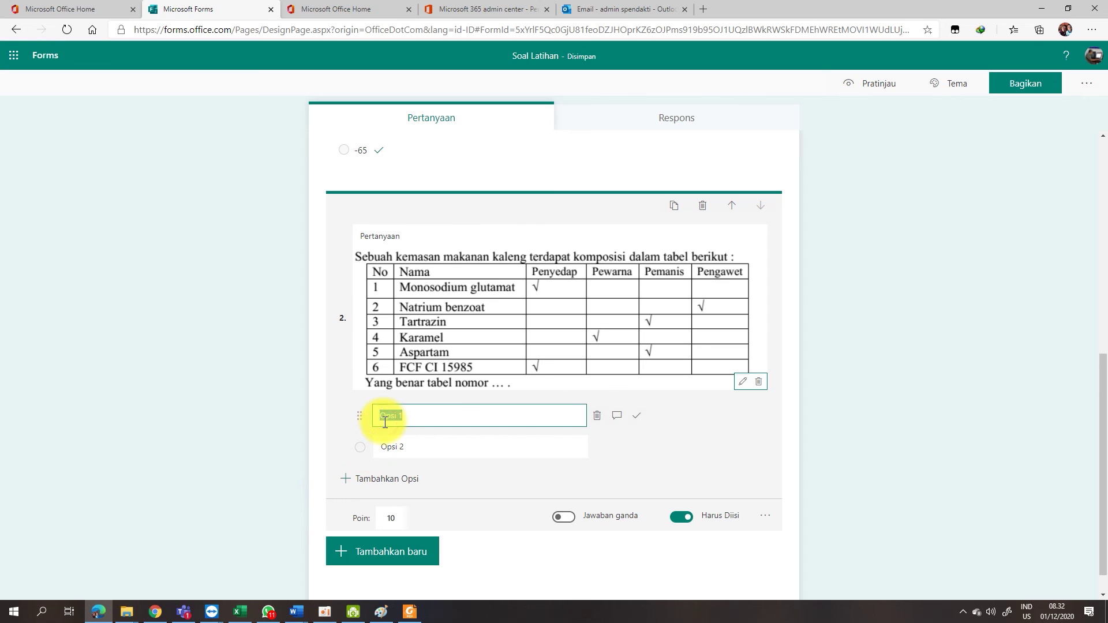
{"action": "right_click", "coordinate": [400, 416]}
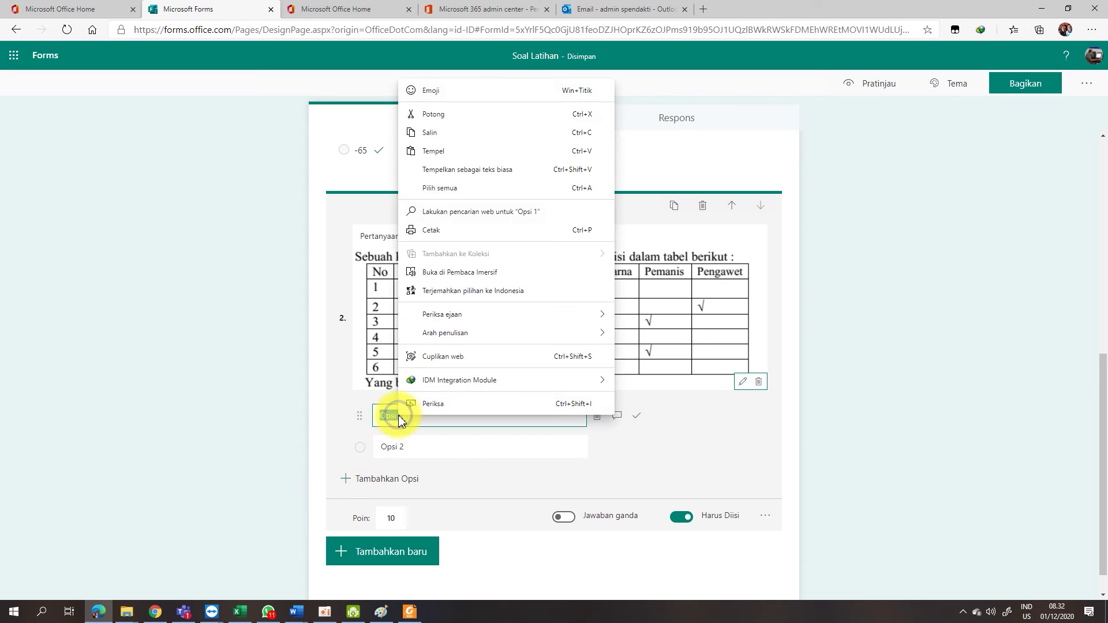
{"action": "left_click", "coordinate": [437, 155]}
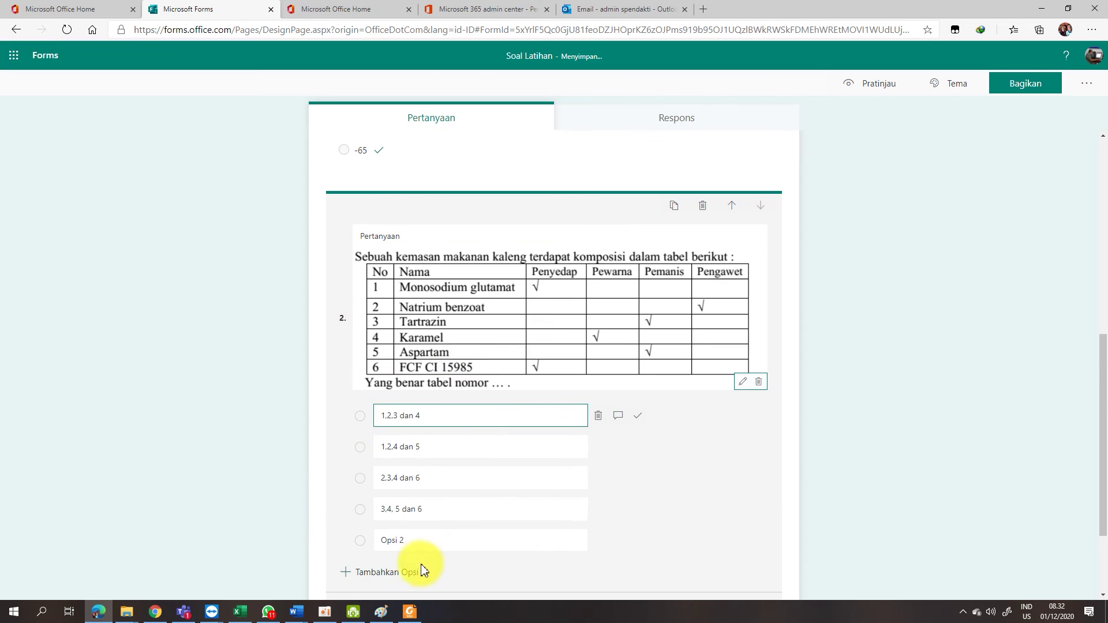
{"action": "left_click", "coordinate": [384, 539]}
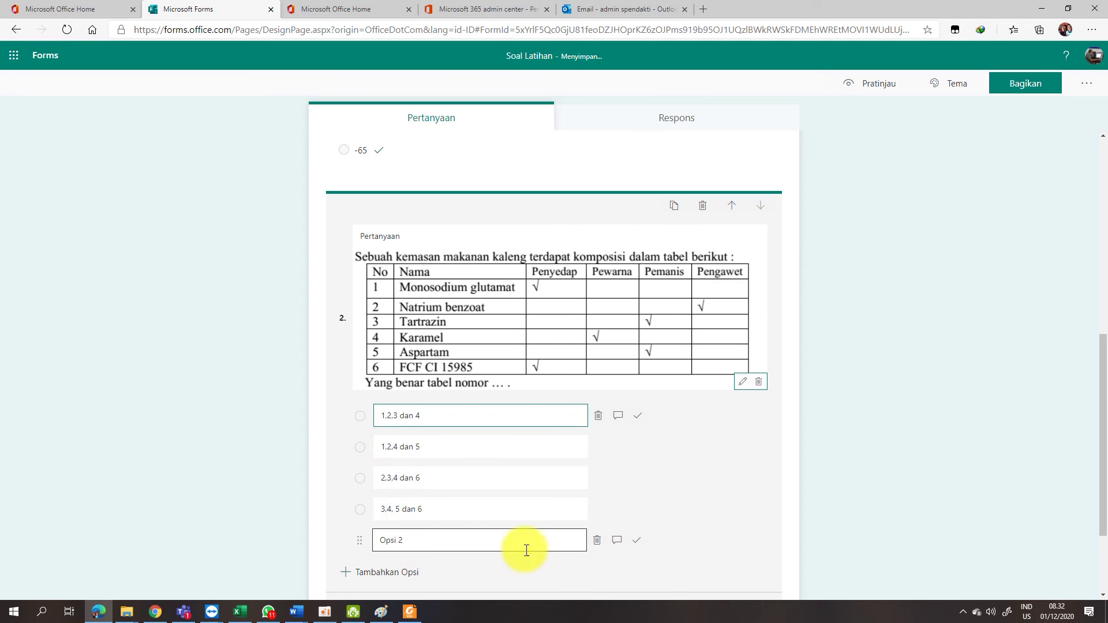
{"action": "left_click", "coordinate": [597, 539]}
Step: Mark "1,2,3 dan 4" as the correct answer of question 2 and look over the whole quiz
{"action": "scroll", "coordinate": [470, 511], "scroll_direction": "down", "scroll_amount": 2}
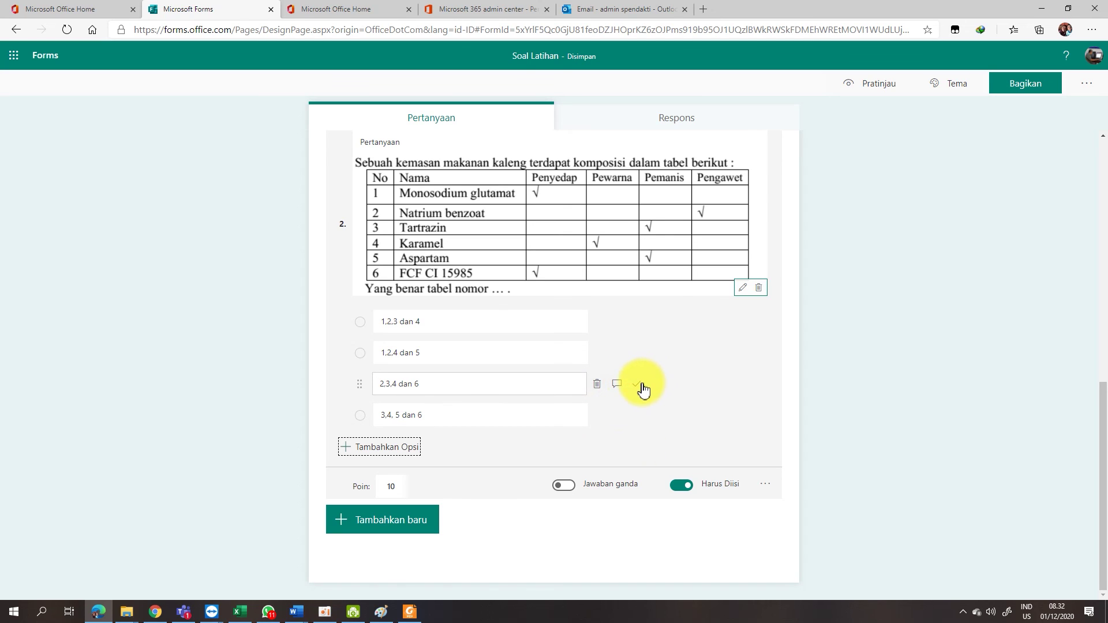
{"action": "left_click", "coordinate": [635, 321]}
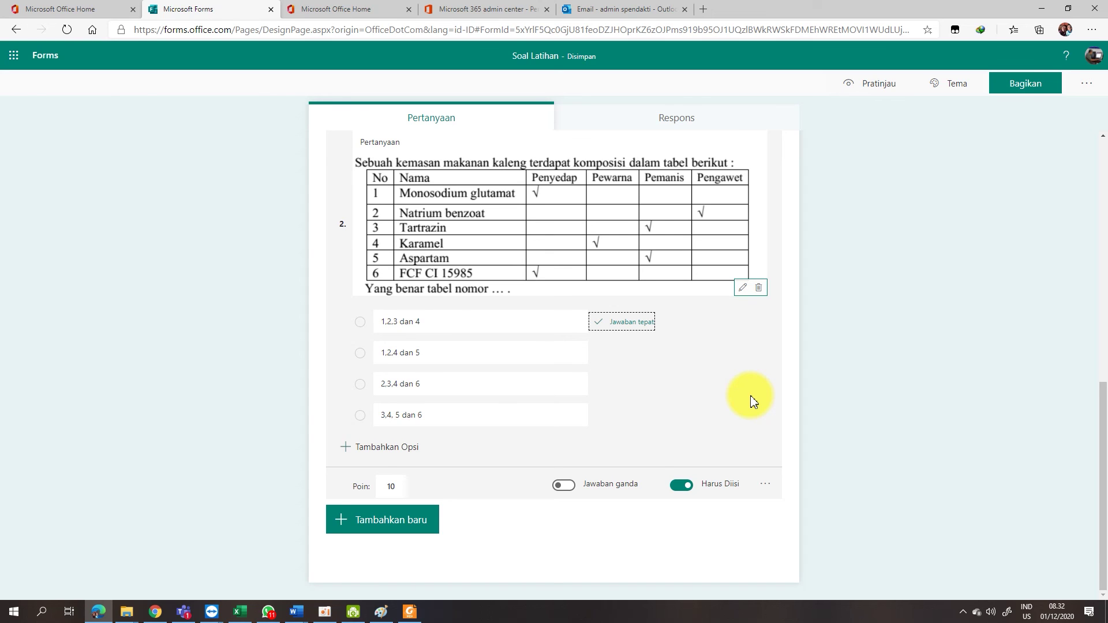
{"action": "scroll", "coordinate": [752, 402], "scroll_direction": "up", "scroll_amount": 10}
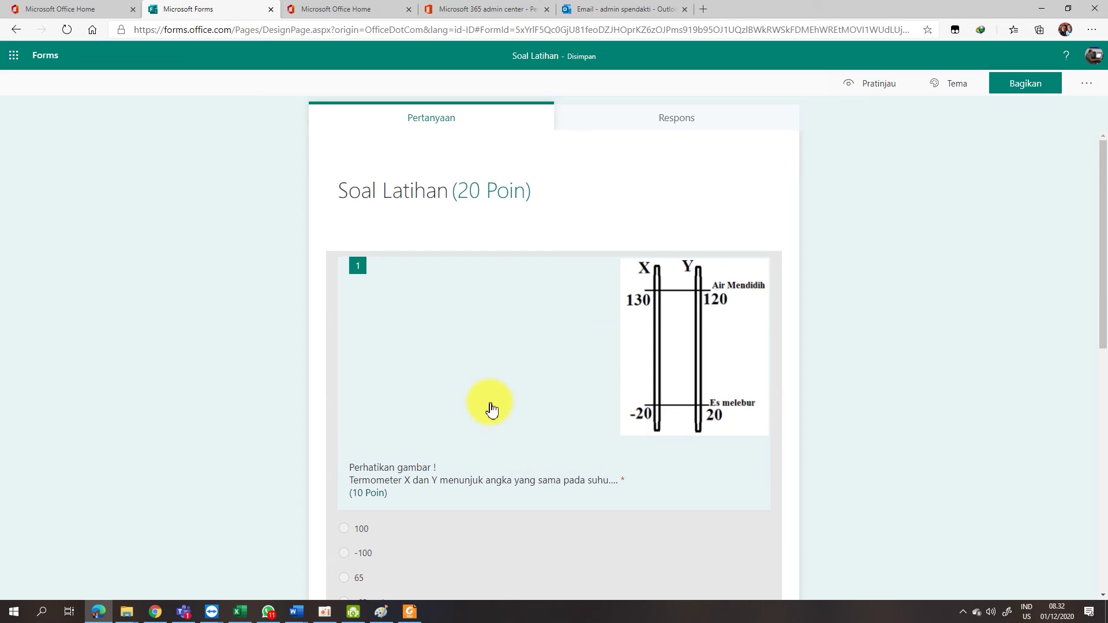
{"action": "scroll", "coordinate": [491, 410], "scroll_direction": "down", "scroll_amount": 10}
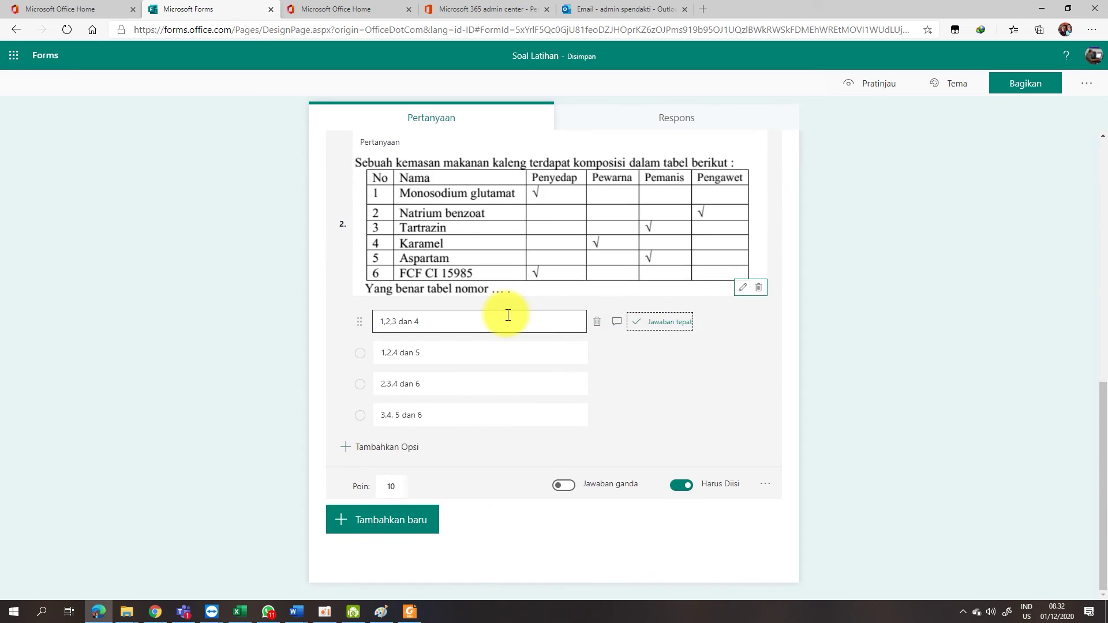